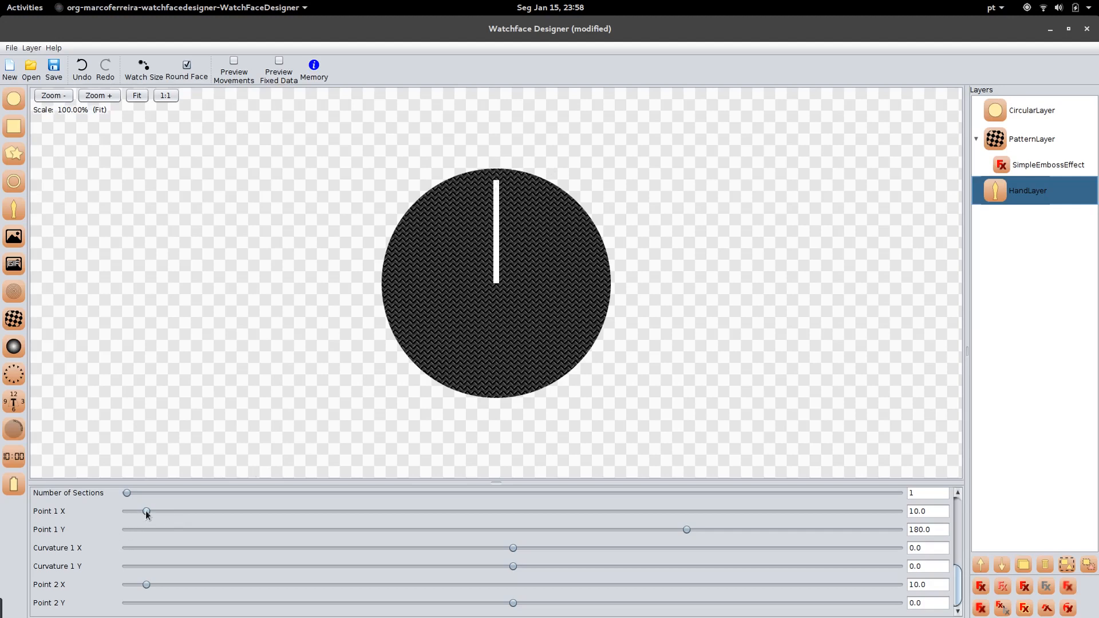
# Try tapering the one-section hand with Point 1 at about X 16, Y 110.2 and Curvature 1 at about X -9.8, Y 24.6.
pyautogui.moveTo(146, 511)
pyautogui.mouseDown()
pyautogui.moveTo(252, 524)
pyautogui.moveTo(123, 518)
pyautogui.moveTo(158, 519)
pyautogui.mouseUp()
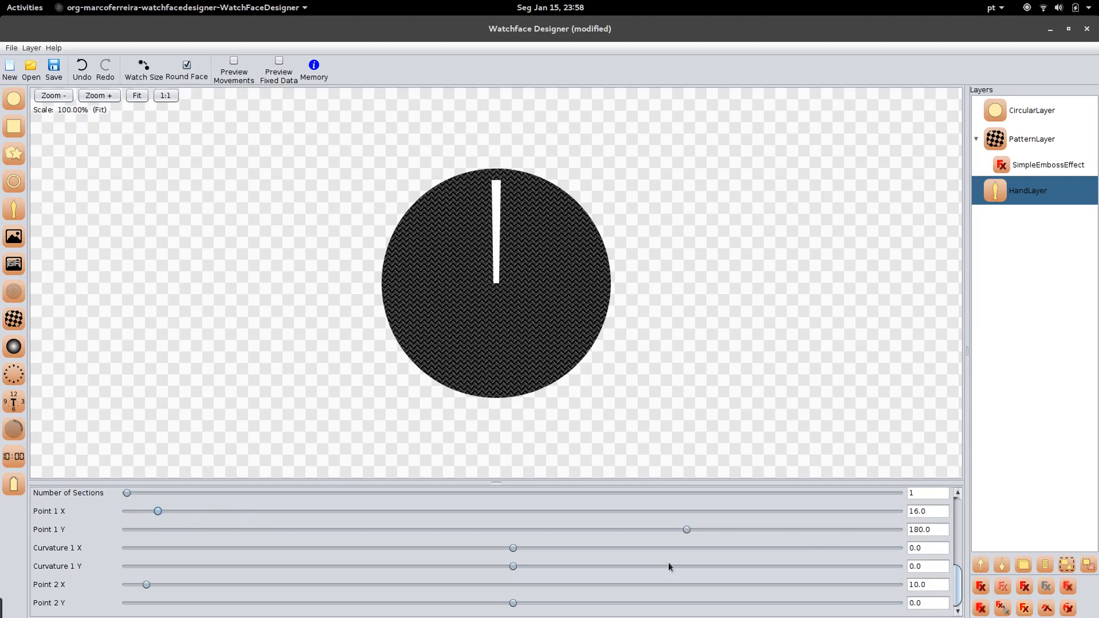
pyautogui.moveTo(687, 531); pyautogui.dragTo(619, 533)
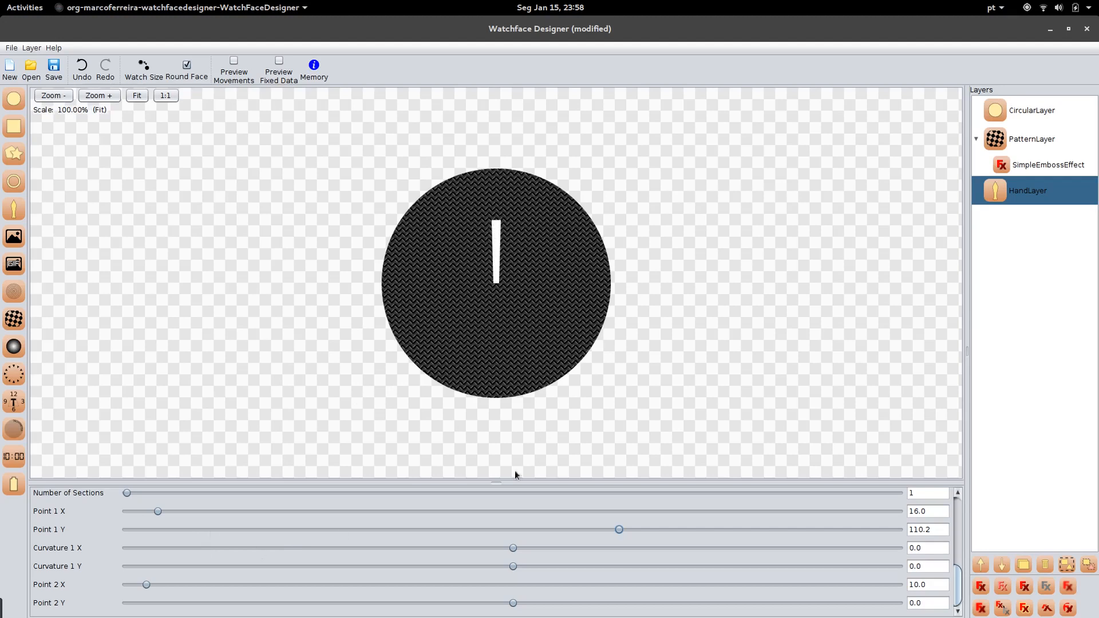
pyautogui.moveTo(513, 547)
pyautogui.mouseDown()
pyautogui.moveTo(566, 550)
pyautogui.moveTo(454, 542)
pyautogui.moveTo(570, 550)
pyautogui.moveTo(505, 548)
pyautogui.mouseUp()
pyautogui.moveTo(528, 563)
pyautogui.mouseDown()
pyautogui.moveTo(568, 564)
pyautogui.moveTo(420, 551)
pyautogui.moveTo(557, 565)
pyautogui.moveTo(517, 560)
pyautogui.moveTo(537, 565)
pyautogui.mouseUp()
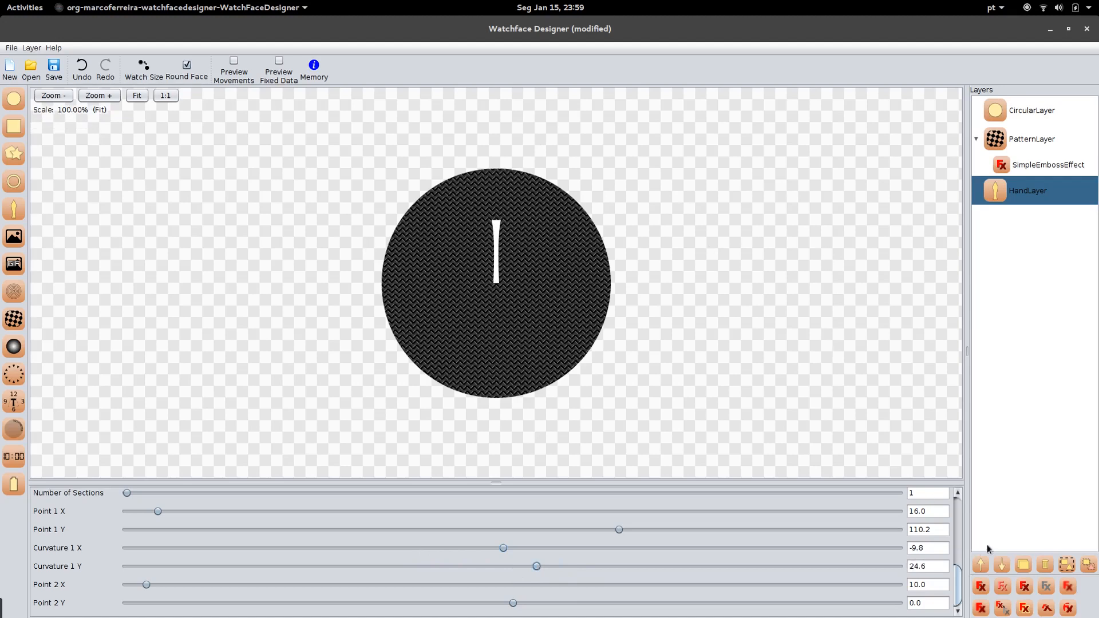
# Delete the one-section hand layer from the watchface.
pyautogui.click(1045, 565)
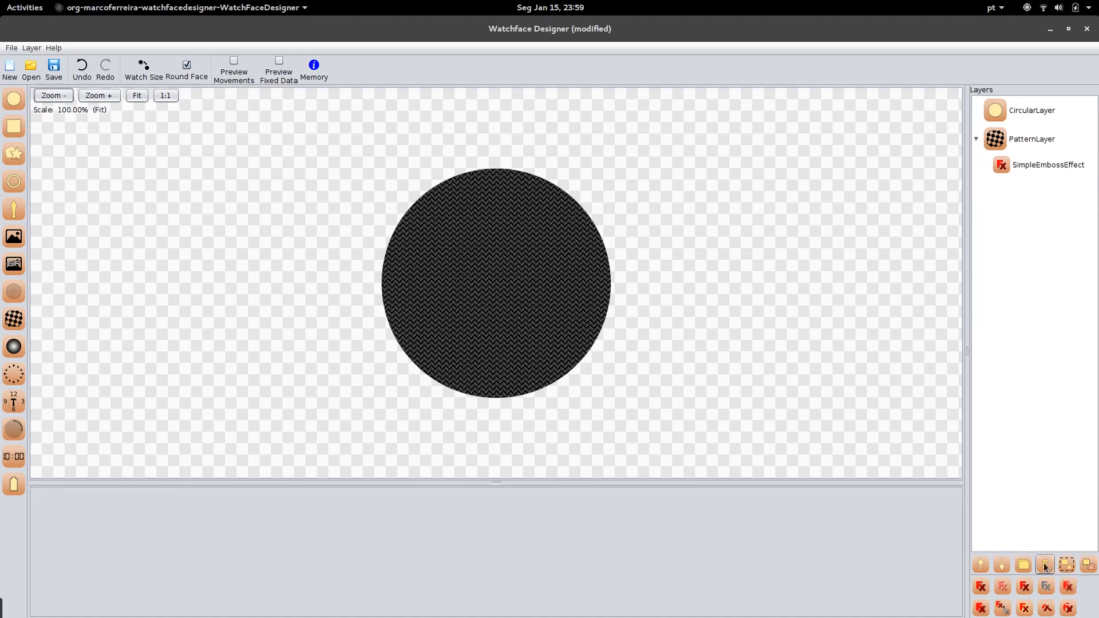
# Switch to the hand reference drawing in Inkscape and undo the removal of its point and section labels.
pyautogui.hotkey('alt', 'Tab')
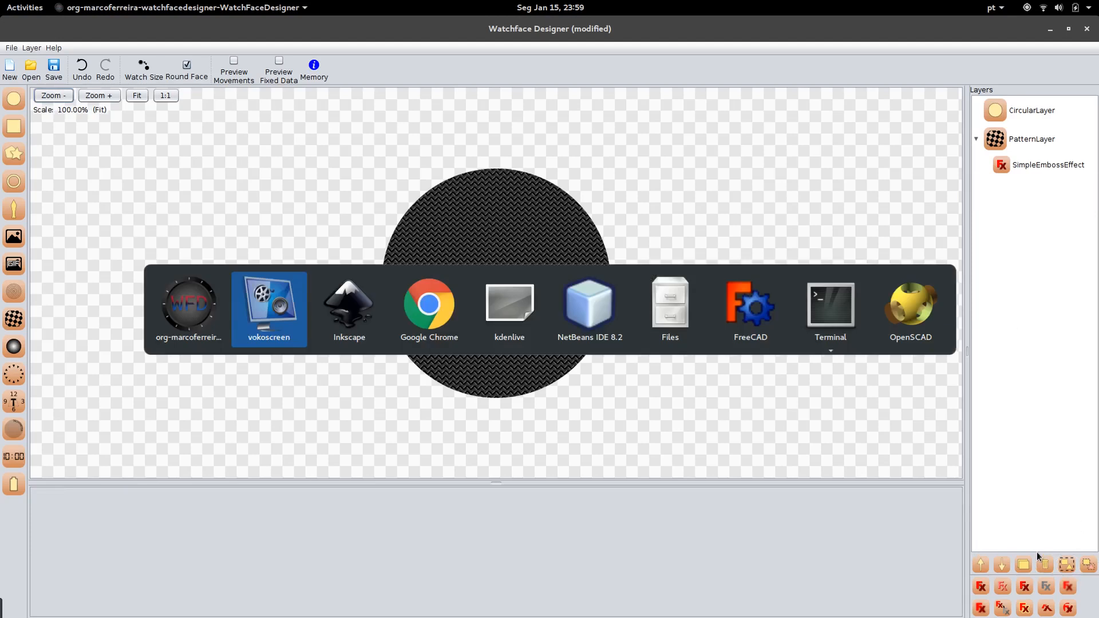
pyautogui.hotkey('alt', 'Tab')
pyautogui.press('Tab')
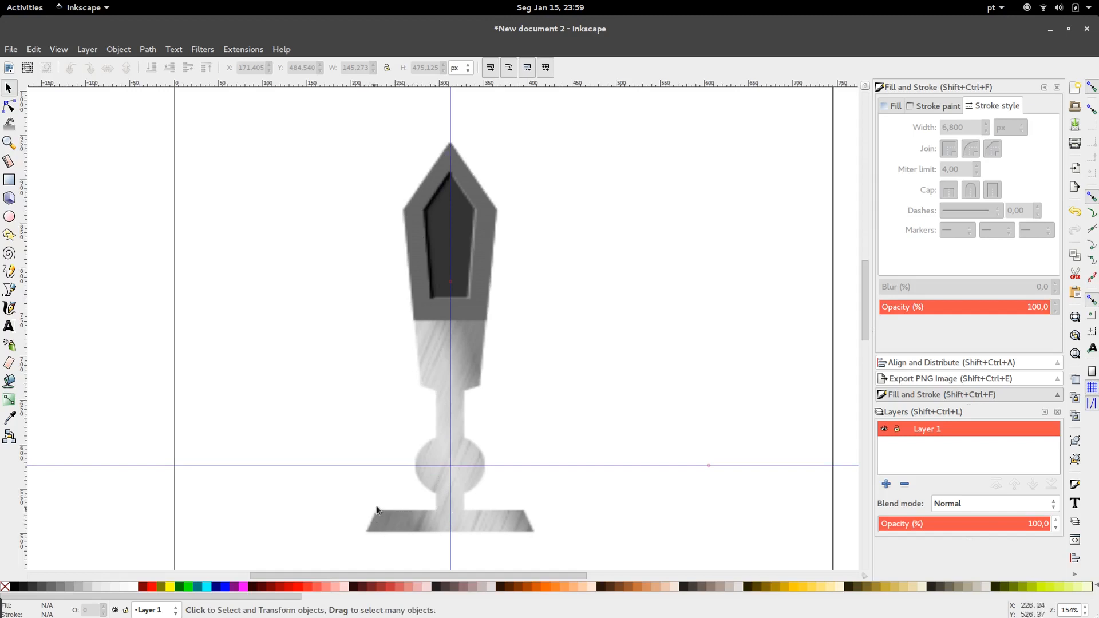
pyautogui.hotkey('ctrl', 'z')
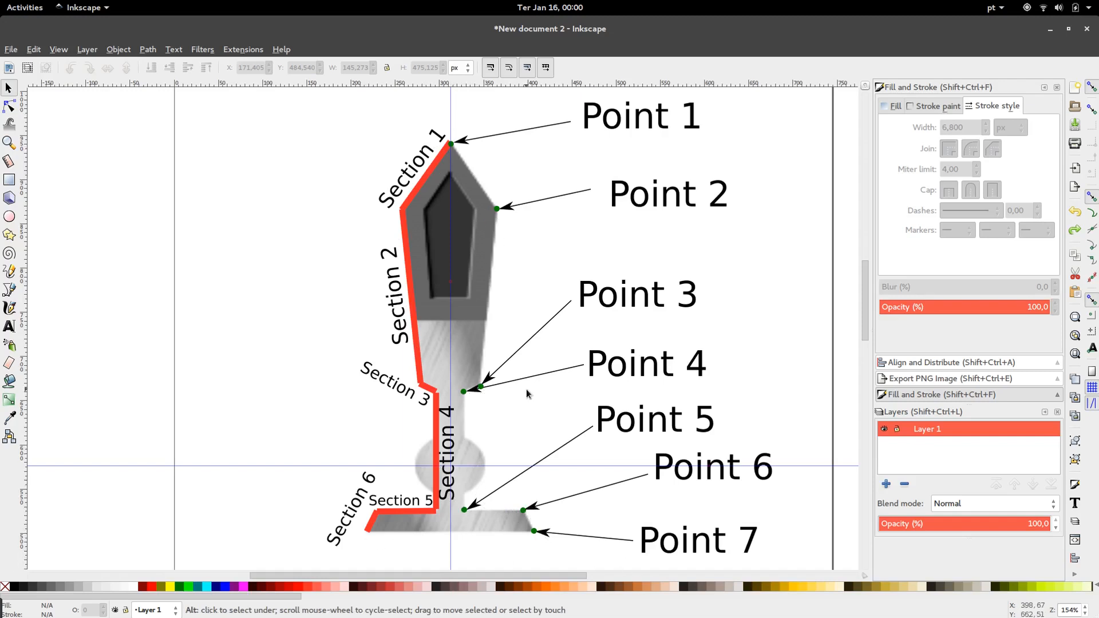
# Return to Watchface Designer, add a new hand layer and set its number of sections to 6.
pyautogui.hotkey('alt', 'Tab')
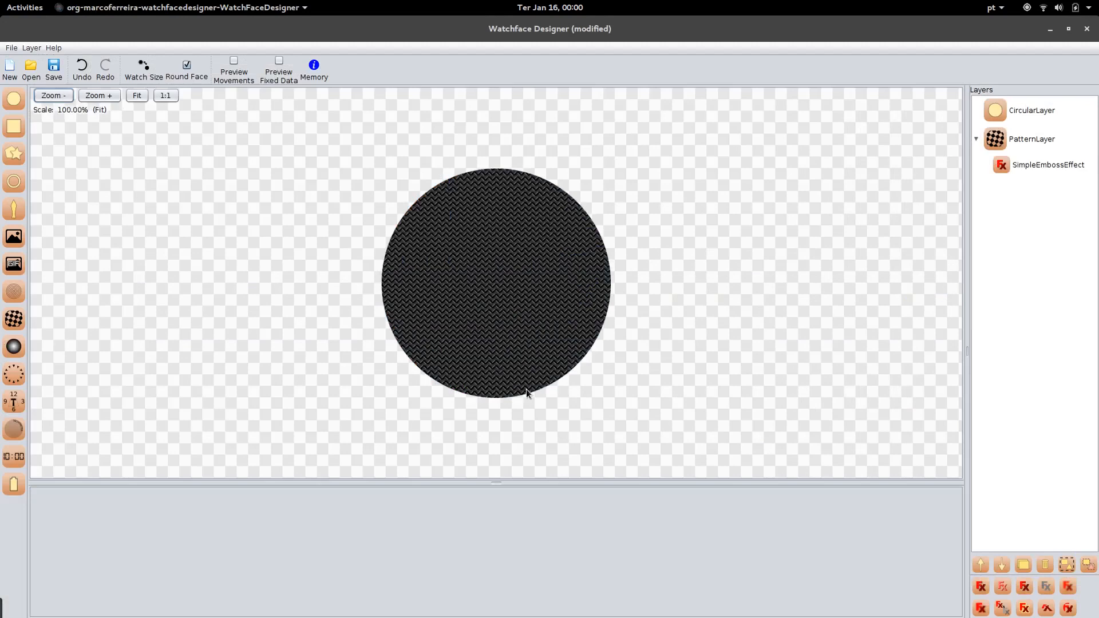
pyautogui.click(13, 209)
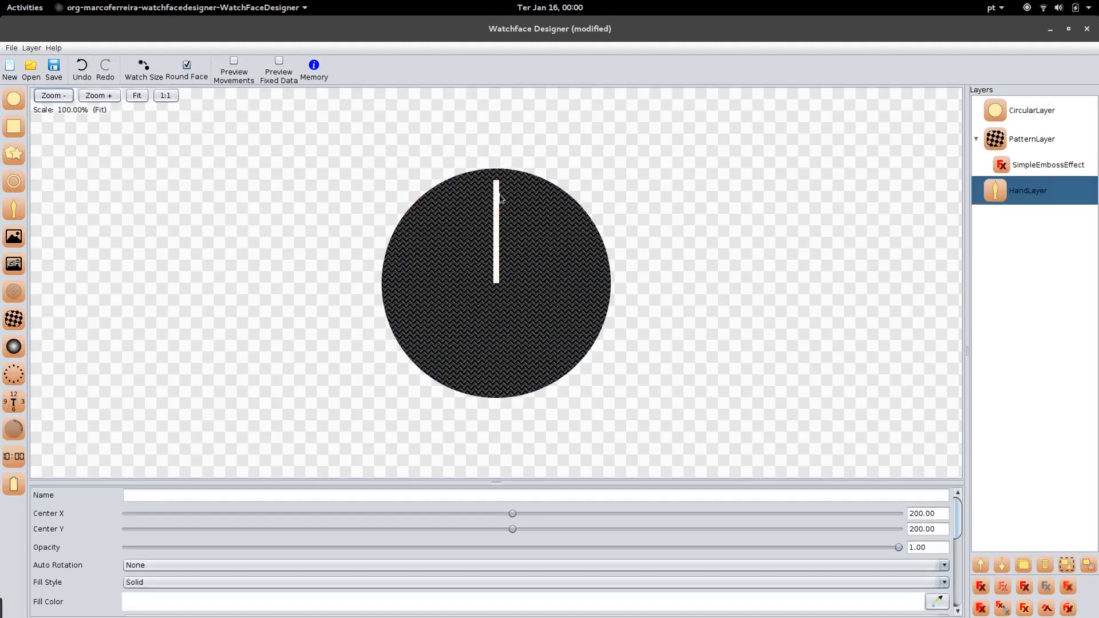
pyautogui.moveTo(959, 507); pyautogui.dragTo(956, 564)
pyautogui.click(129, 527)
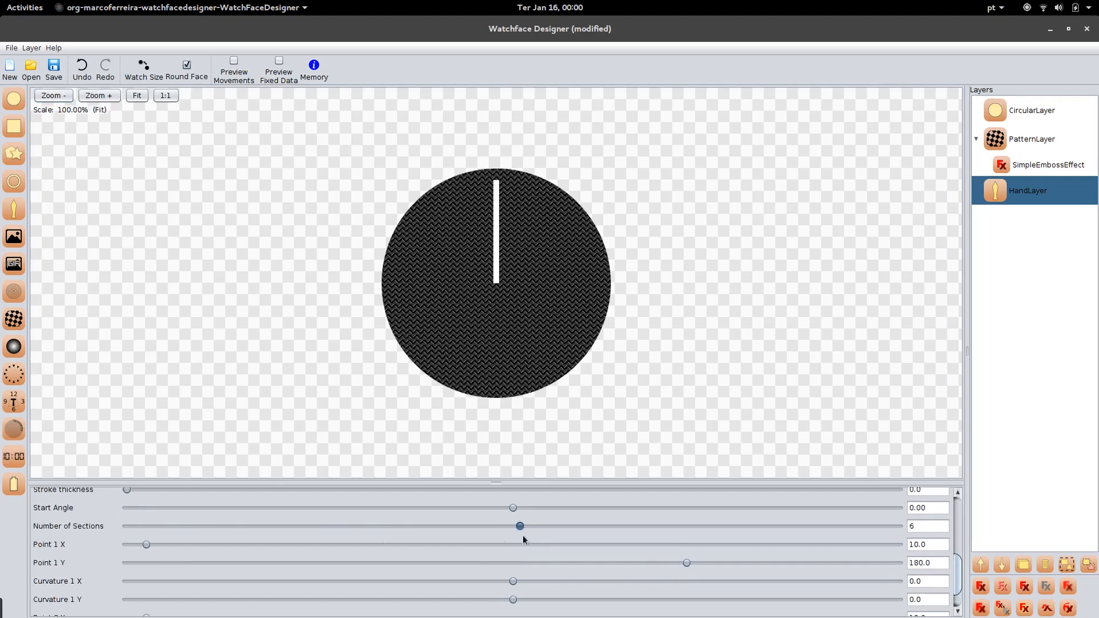
pyautogui.moveTo(547, 542); pyautogui.dragTo(541, 539)
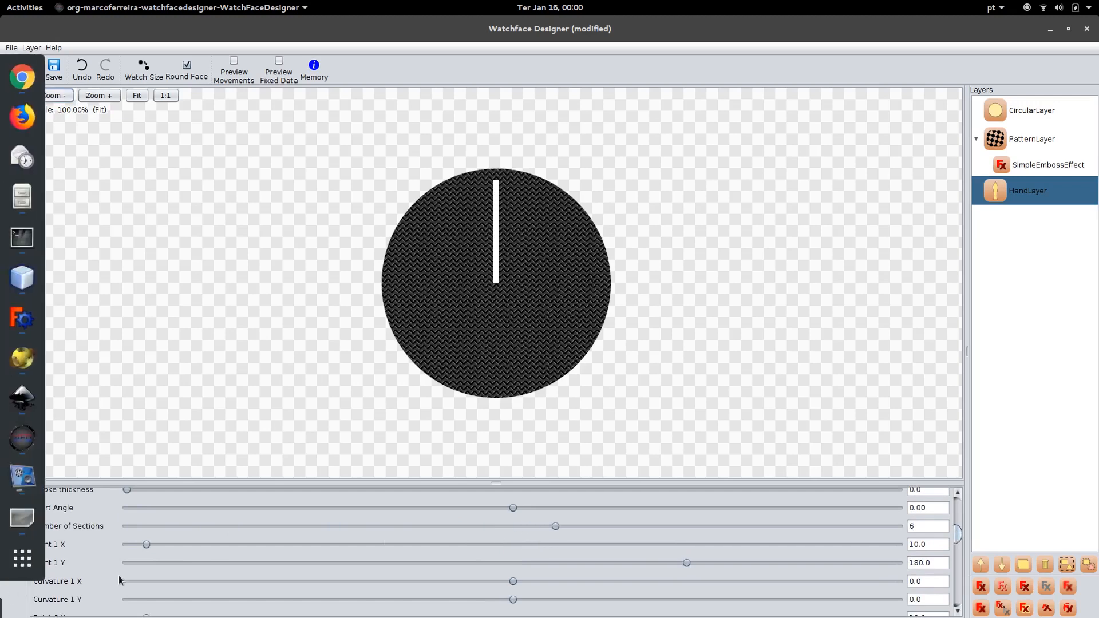
# Set the hand's Point 1 X to about 0.9 and check Point 2 in the Inkscape reference drawing.
pyautogui.moveTo(957, 532)
pyautogui.mouseDown()
pyautogui.moveTo(957, 606)
pyautogui.moveTo(963, 539)
pyautogui.mouseUp()
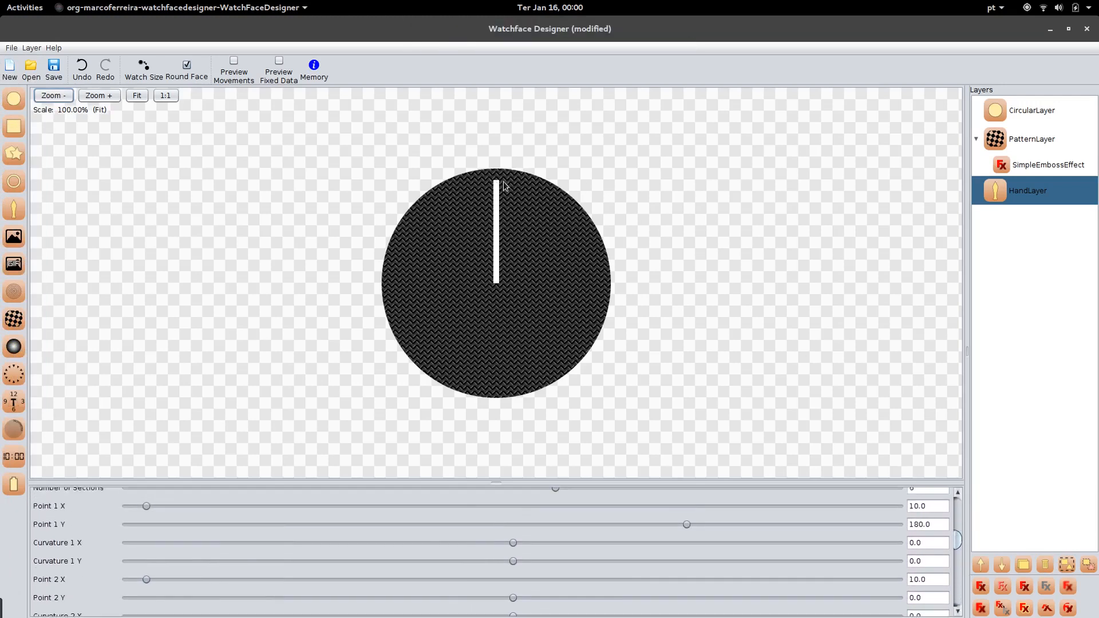
pyautogui.moveTo(147, 507); pyautogui.dragTo(128, 507)
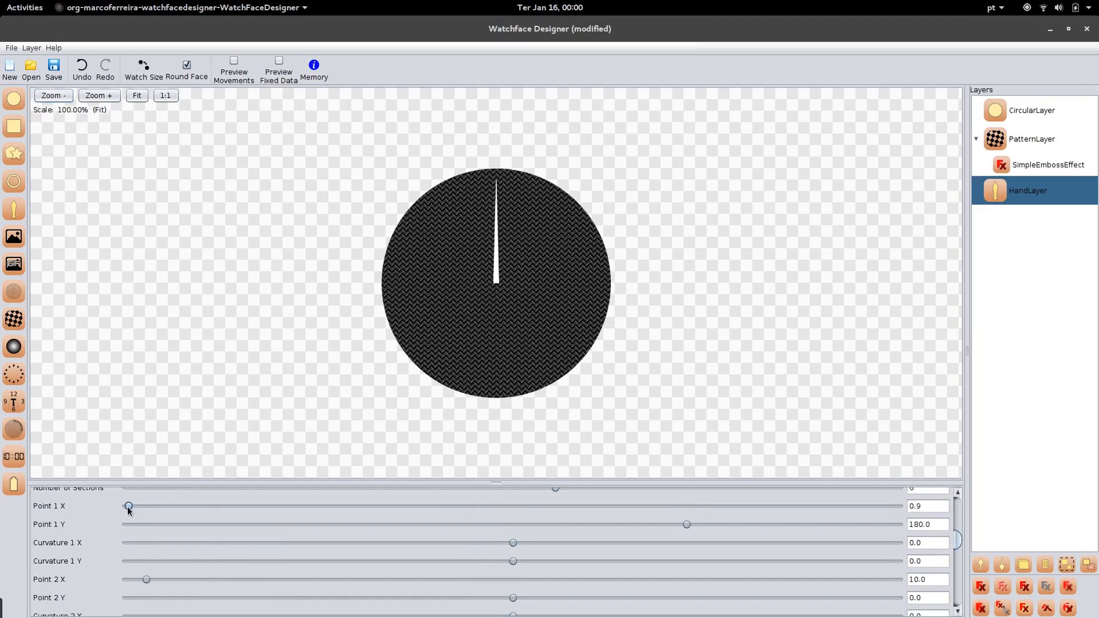
pyautogui.hotkey('alt', 'Tab')
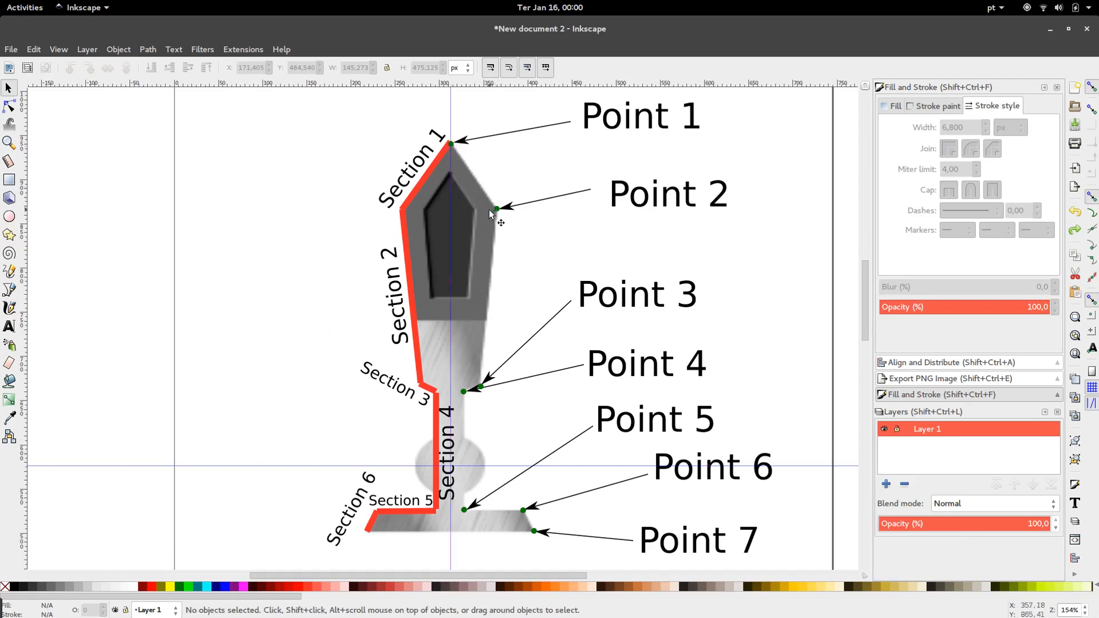
pyautogui.hotkey('alt', 'Tab')
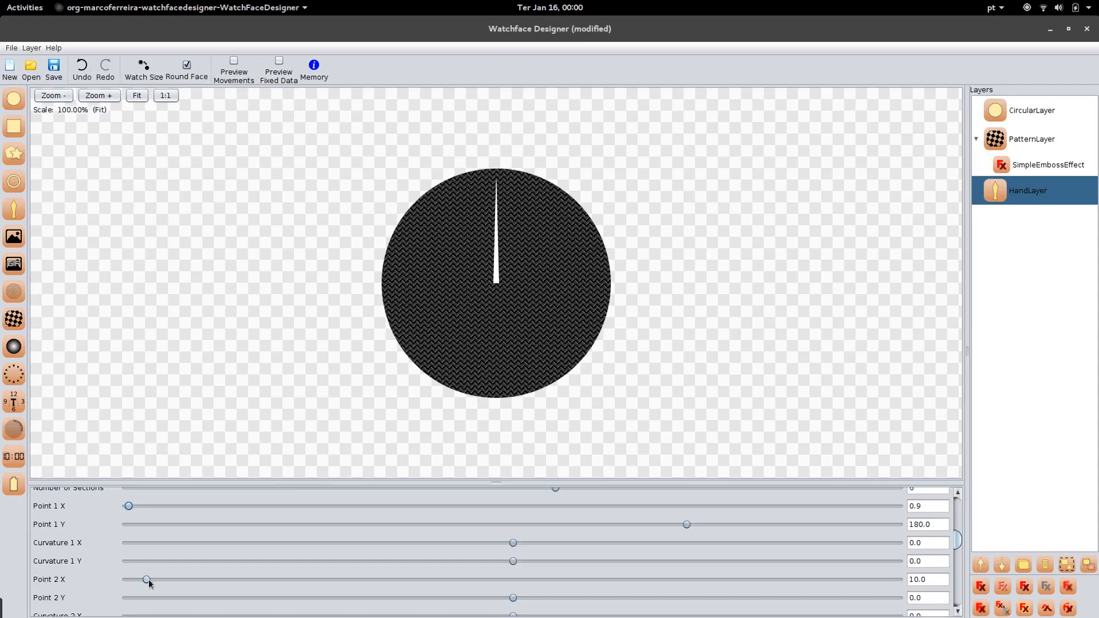
# Place the hand's Point 2 at about X 28.5, Y 156.5 and Point 3 at about X 20.5, Y 92.4.
pyautogui.moveTo(146, 579); pyautogui.dragTo(182, 579)
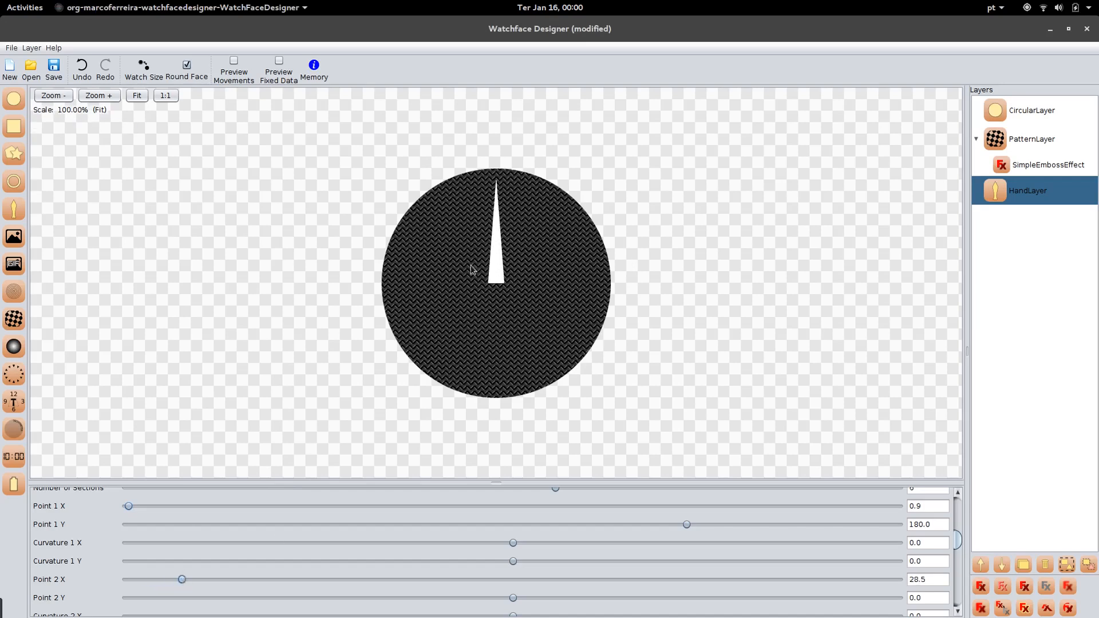
pyautogui.scroll(-3, 957, 543)
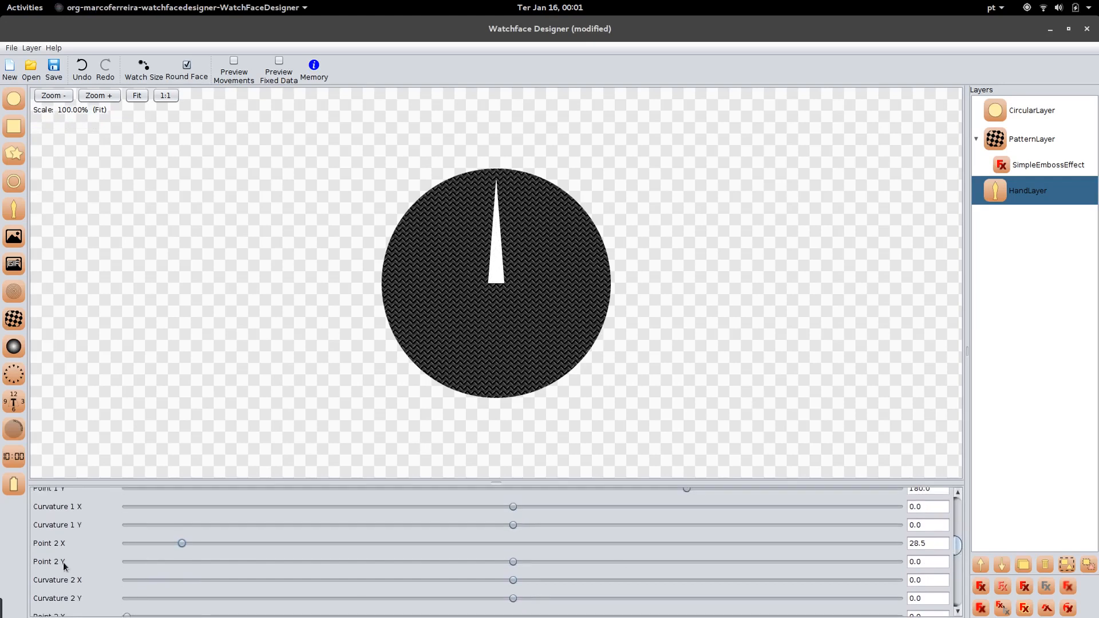
pyautogui.moveTo(513, 561); pyautogui.dragTo(663, 562)
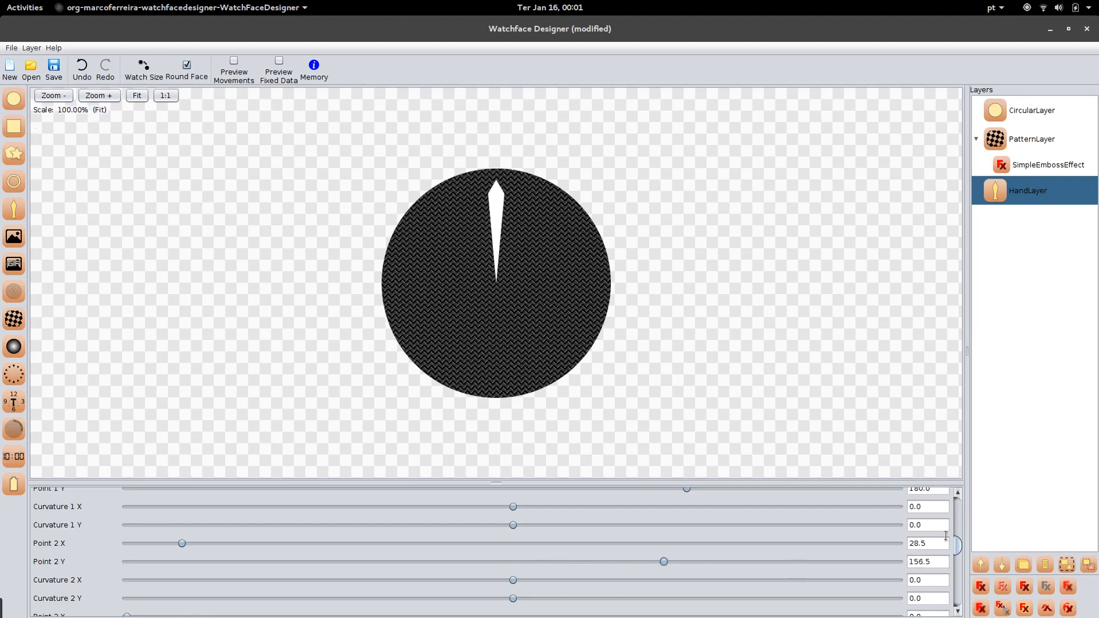
pyautogui.moveTo(959, 544); pyautogui.dragTo(960, 555)
pyautogui.moveTo(134, 544); pyautogui.dragTo(167, 547)
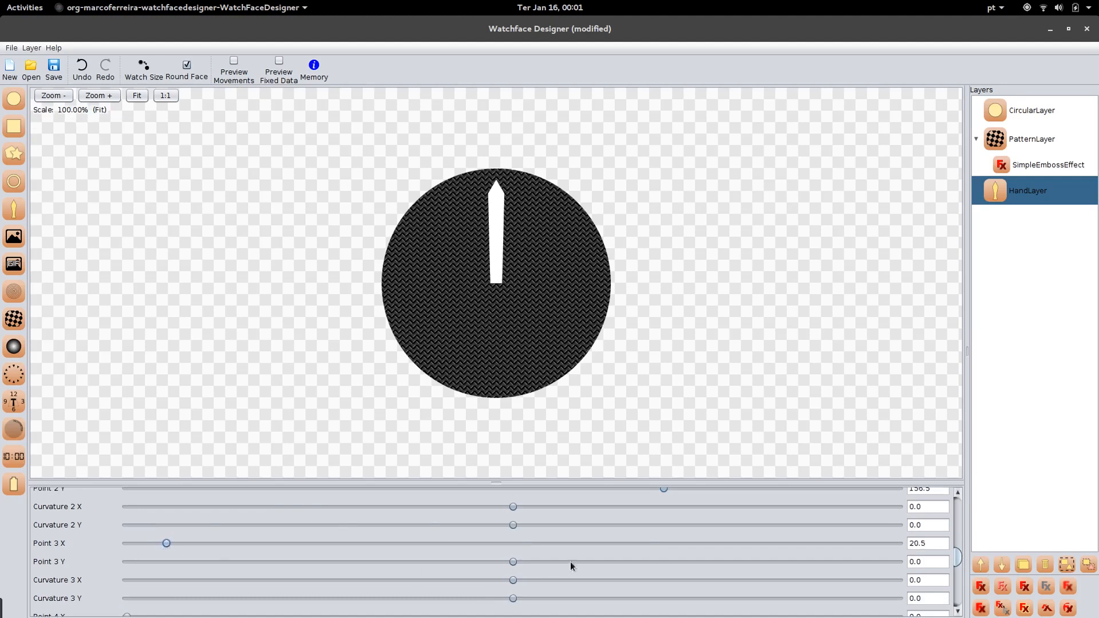
pyautogui.moveTo(514, 563); pyautogui.dragTo(596, 561)
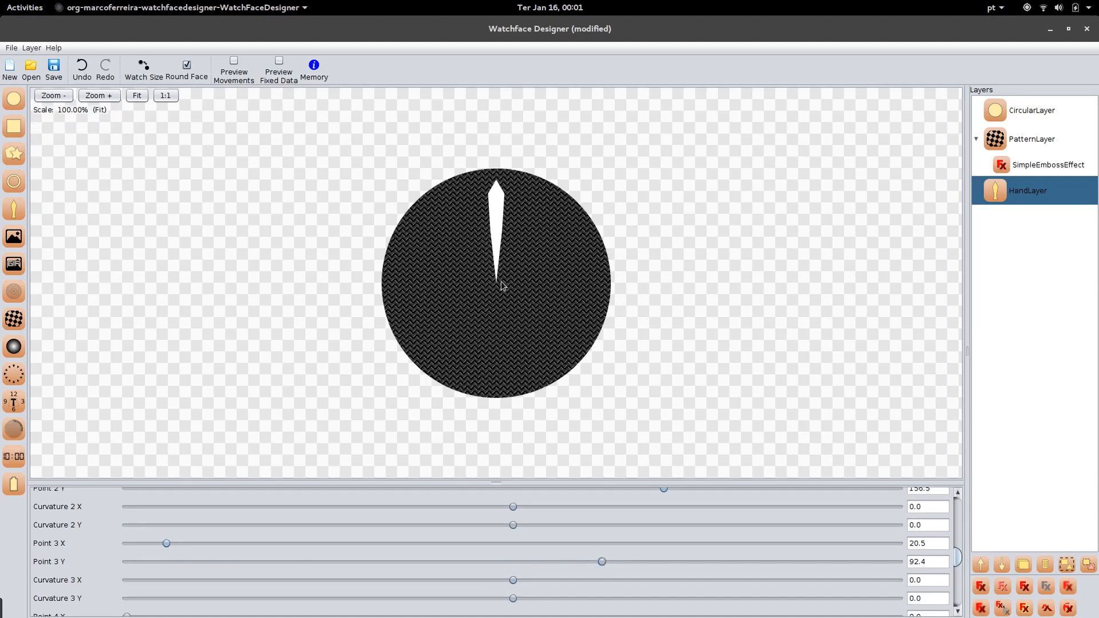
# Place Point 4 at about X 40.4, Y 56.7 and Point 5 at about X 23.8, slightly below the watch centre.
pyautogui.moveTo(957, 559); pyautogui.dragTo(957, 571)
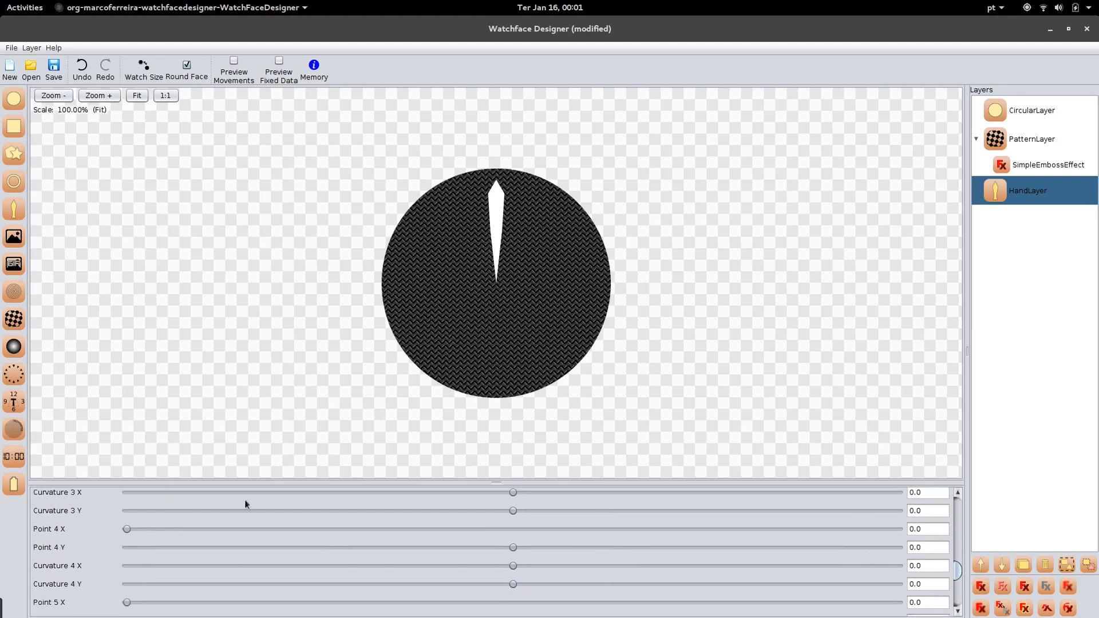
pyautogui.moveTo(127, 530); pyautogui.dragTo(203, 531)
pyautogui.moveTo(513, 550); pyautogui.dragTo(568, 557)
pyautogui.moveTo(142, 603); pyautogui.dragTo(173, 605)
pyautogui.scroll(-3, 798, 567)
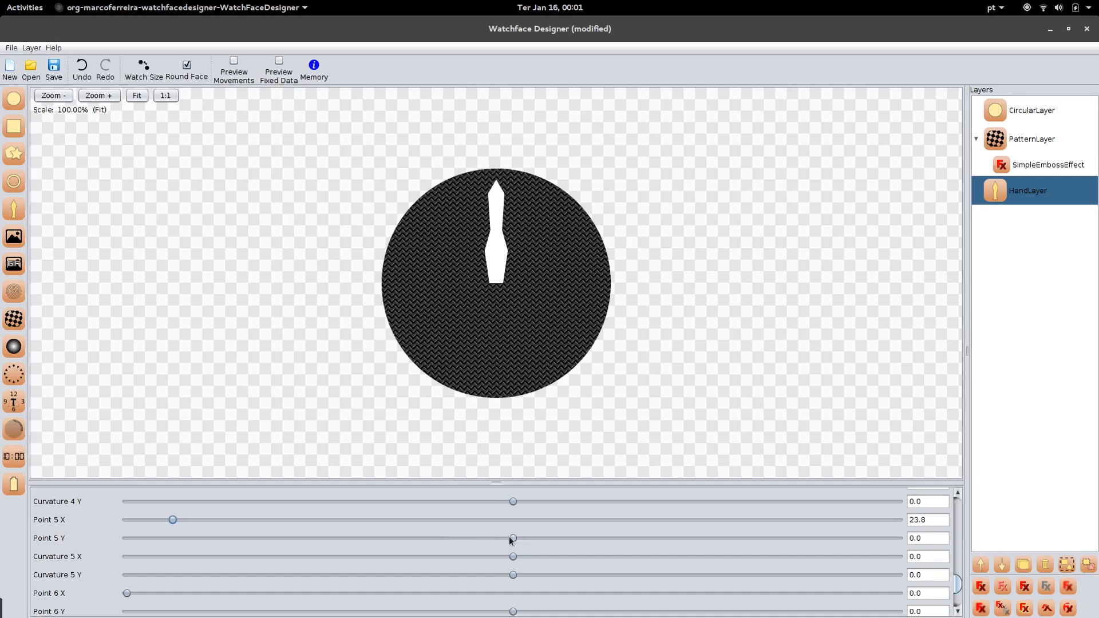
pyautogui.moveTo(513, 539); pyautogui.dragTo(488, 538)
# Place Point 6 at about X 49.9, Y -76.3 and Point 7 at about X 8.0, Y -102.4 to close the hand's tail.
pyautogui.scroll(-2, 367, 546)
pyautogui.moveTo(127, 538); pyautogui.dragTo(222, 541)
pyautogui.moveTo(513, 556); pyautogui.dragTo(438, 548)
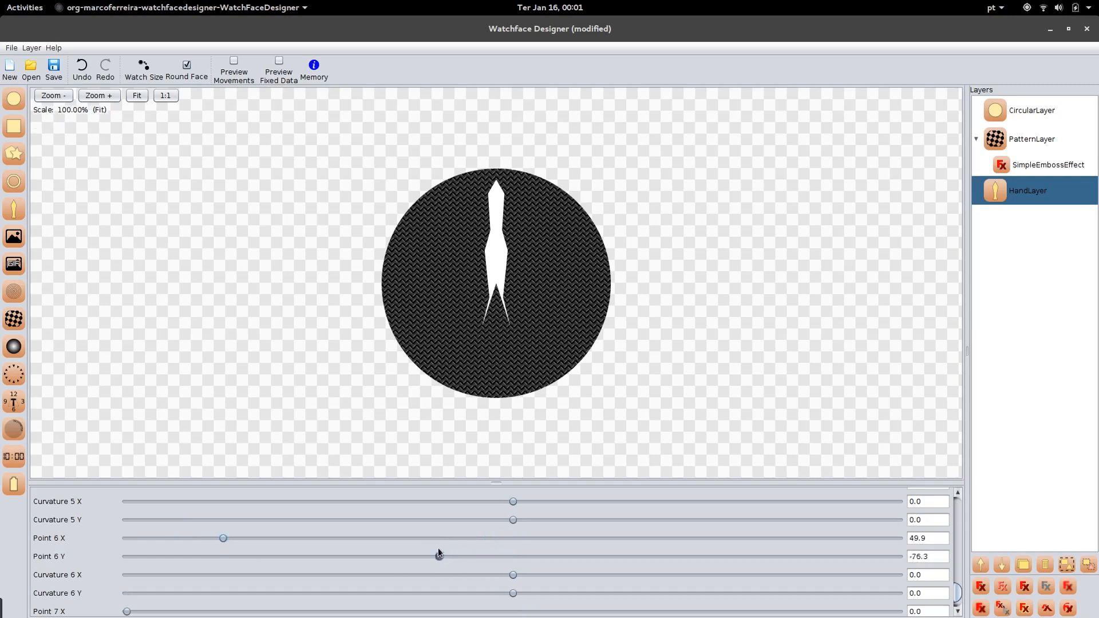
pyautogui.scroll(-1, 424, 552)
pyautogui.moveTo(127, 585)
pyautogui.mouseDown()
pyautogui.moveTo(171, 584)
pyautogui.moveTo(143, 585)
pyautogui.mouseUp()
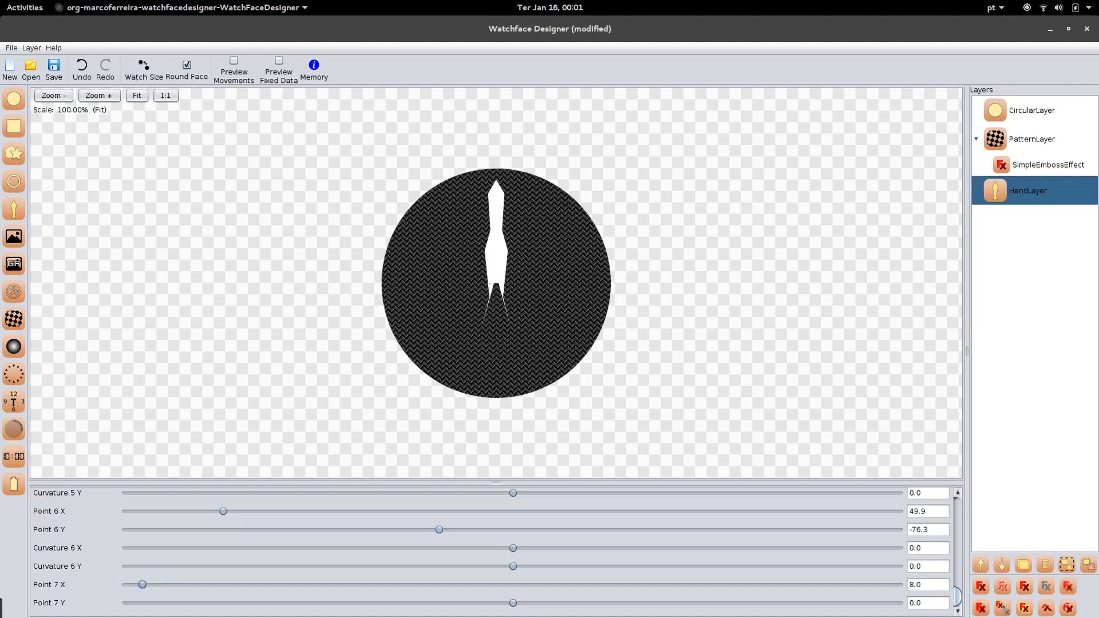
pyautogui.moveTo(513, 603); pyautogui.dragTo(413, 595)
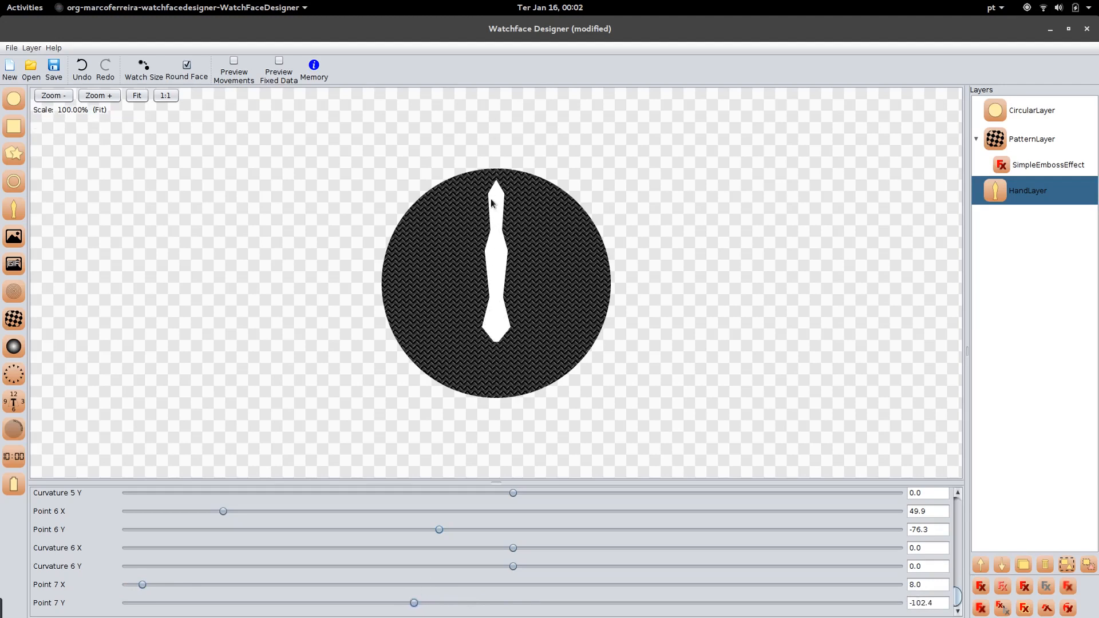
# Widen the hand's upper blade by setting Point 2 X to about 38.3 and Point 3 X to about 26.1.
pyautogui.moveTo(962, 602); pyautogui.dragTo(961, 552)
pyautogui.moveTo(183, 506); pyautogui.dragTo(204, 510)
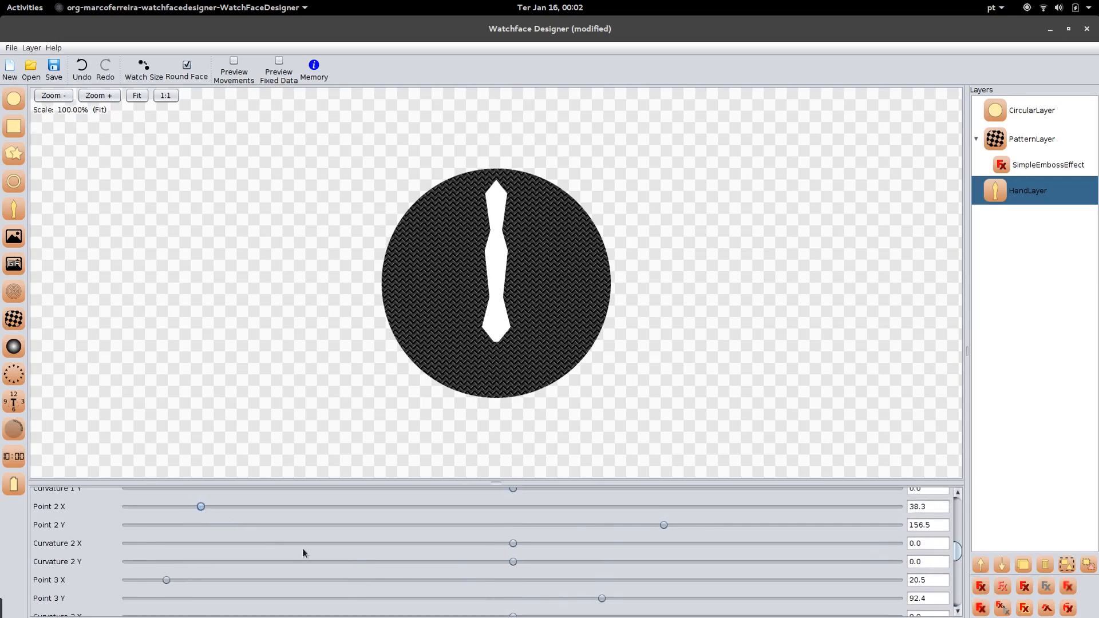
pyautogui.moveTo(163, 579); pyautogui.dragTo(176, 580)
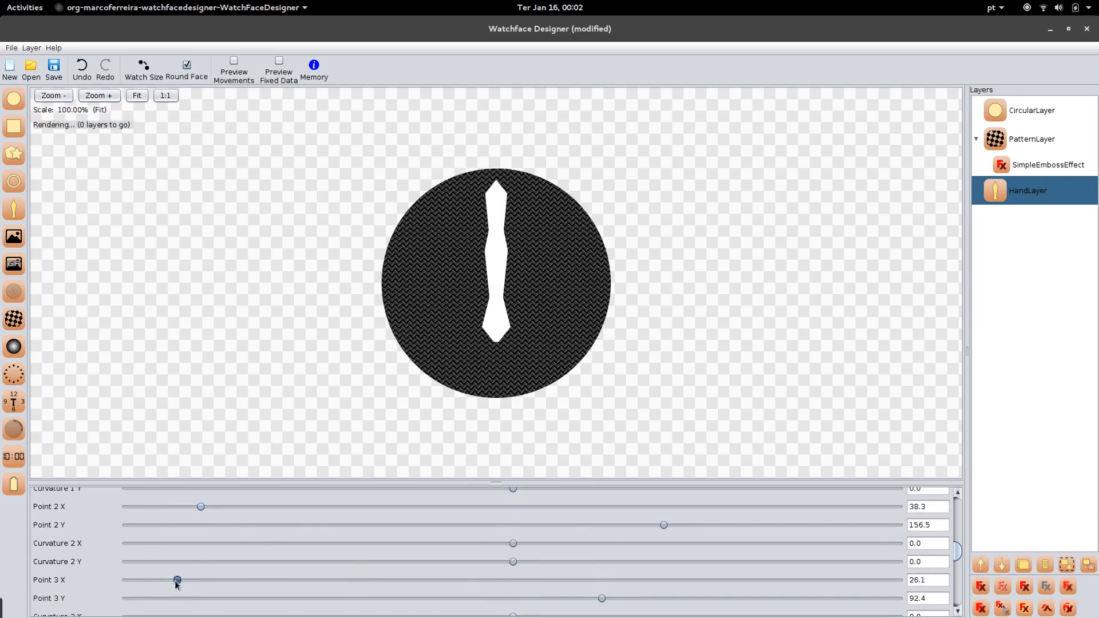
# Check Point 3 in the Inkscape reference drawing and lower the hand's Point 3 Y to about 72.2.
pyautogui.scroll(-3, 229, 599)
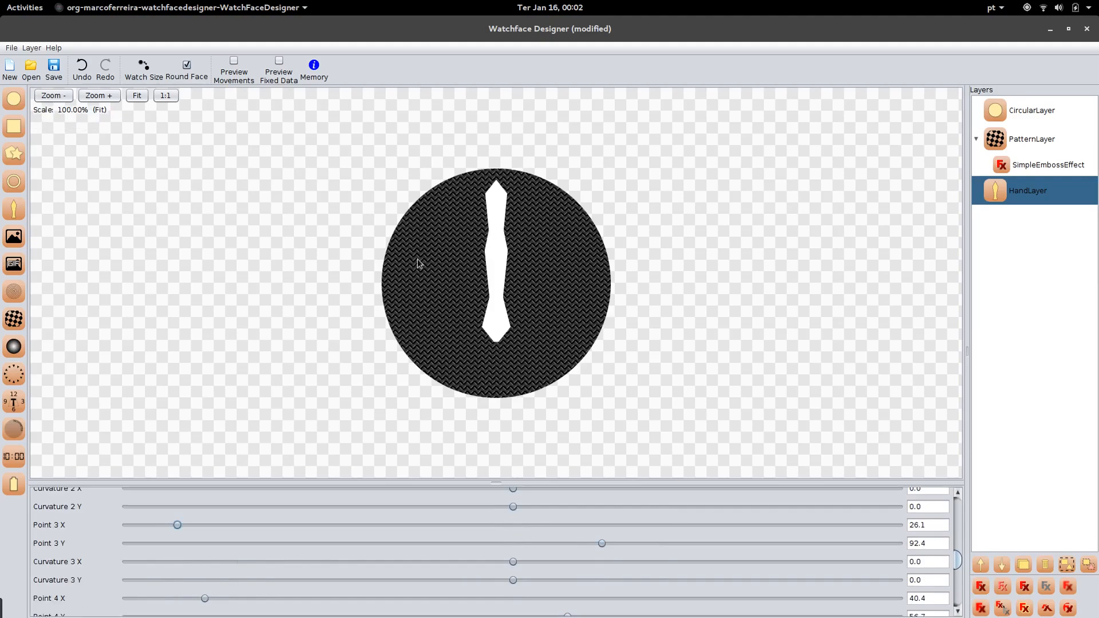
pyautogui.hotkey('alt', 'Tab')
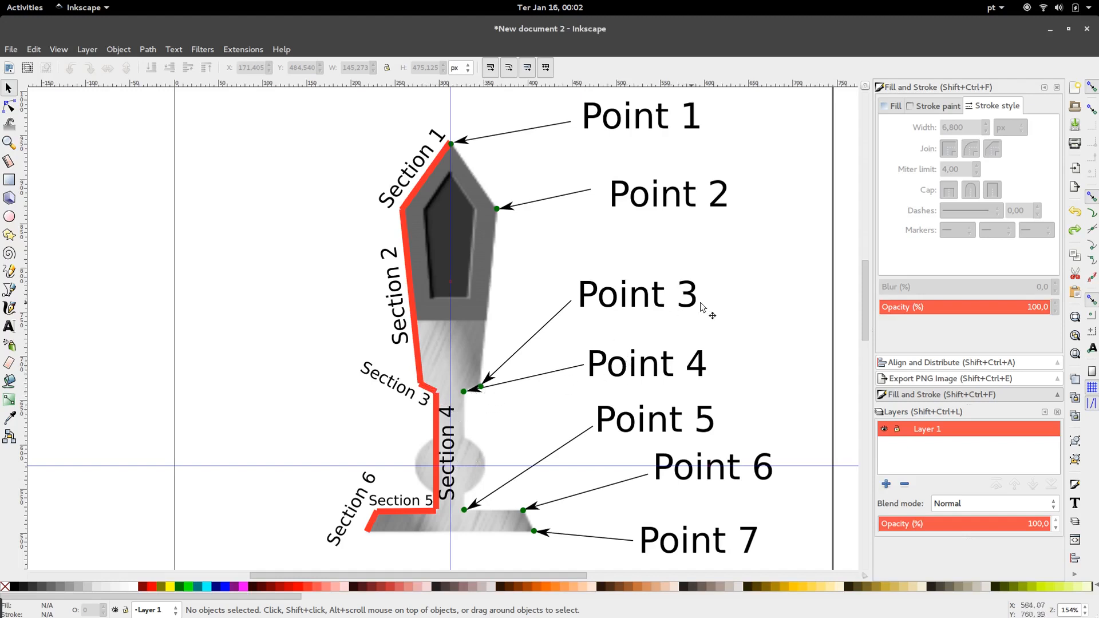
pyautogui.hotkey('alt', 'Tab')
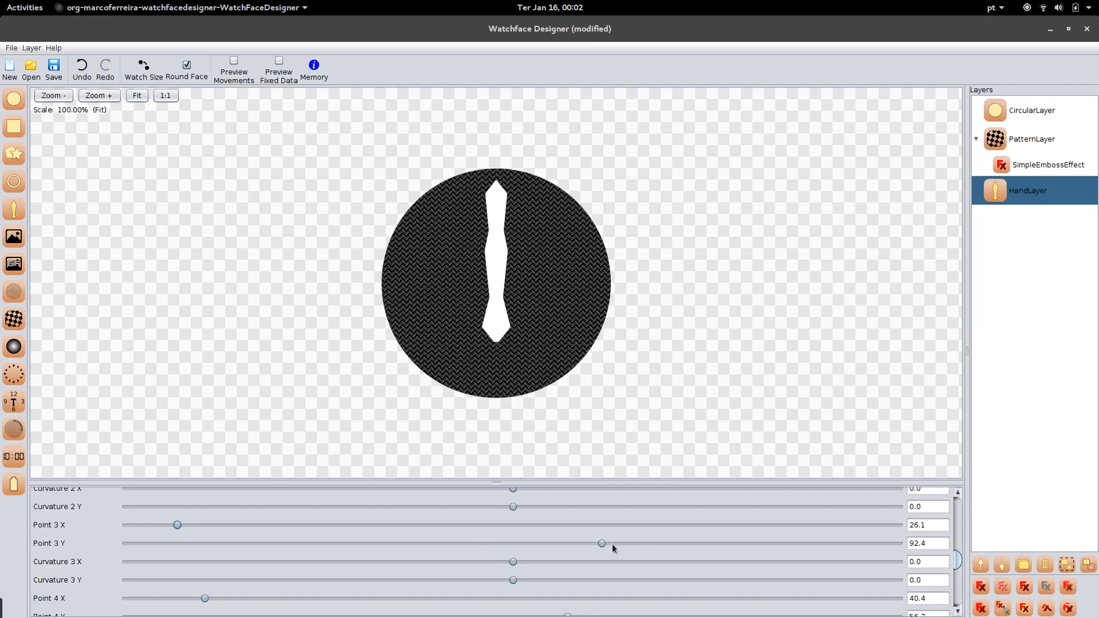
pyautogui.moveTo(601, 544); pyautogui.dragTo(583, 544)
# Move the hand's Point 4 to about X 11.9, Y 68.0 and compare the shape with the Inkscape reference drawing.
pyautogui.scroll(-2, 380, 582)
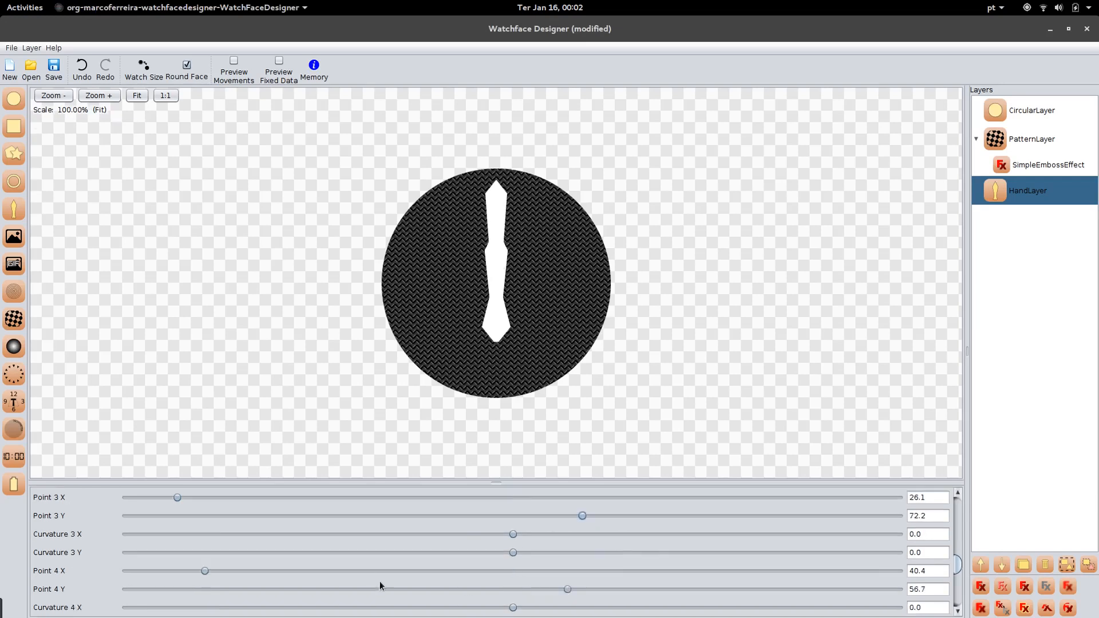
pyautogui.moveTo(568, 562); pyautogui.dragTo(575, 562)
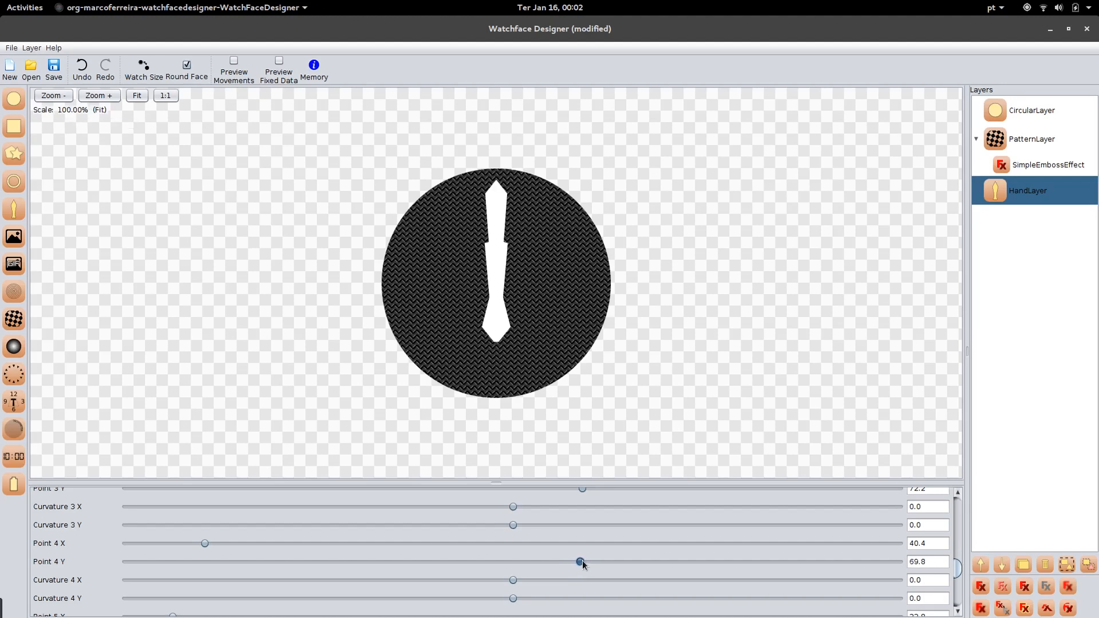
pyautogui.moveTo(207, 544); pyautogui.dragTo(151, 543)
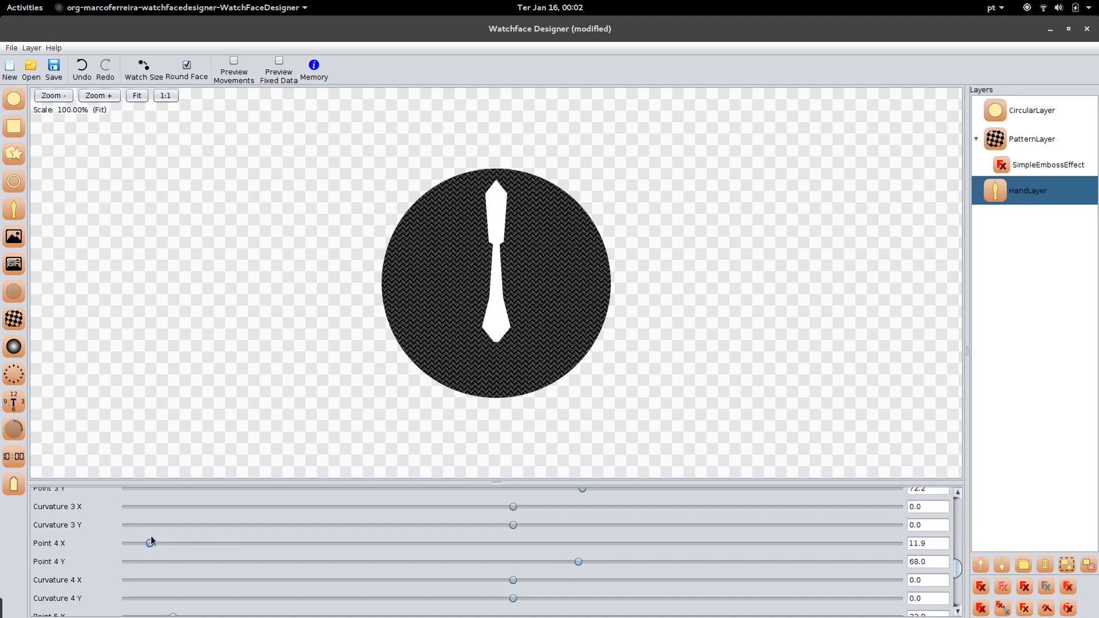
pyautogui.hotkey('alt', 'Tab')
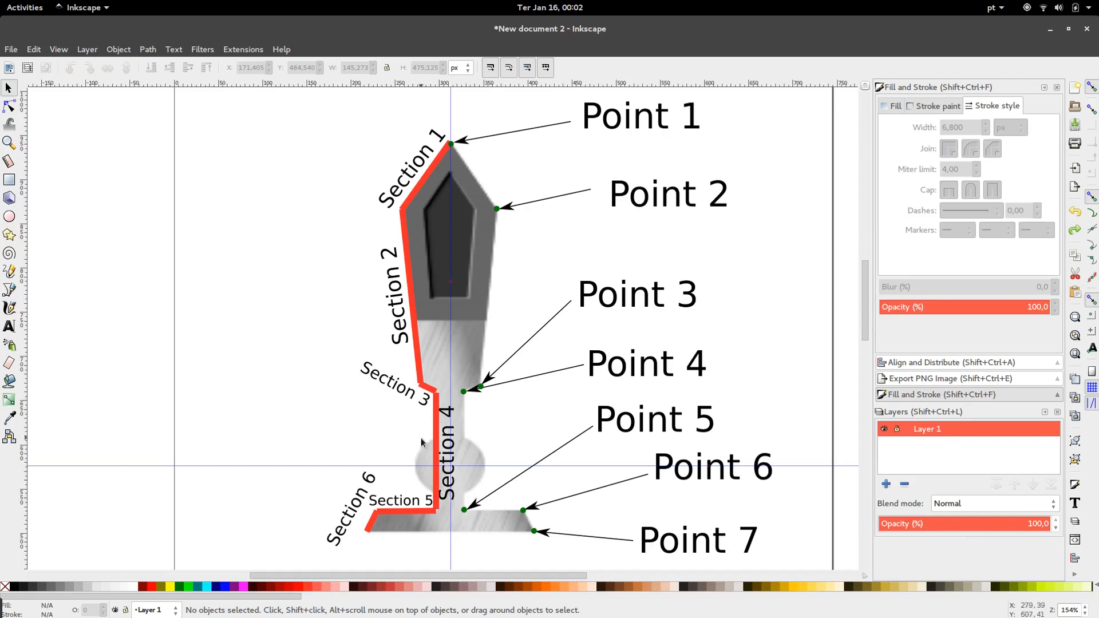
pyautogui.hotkey('alt', 'Tab')
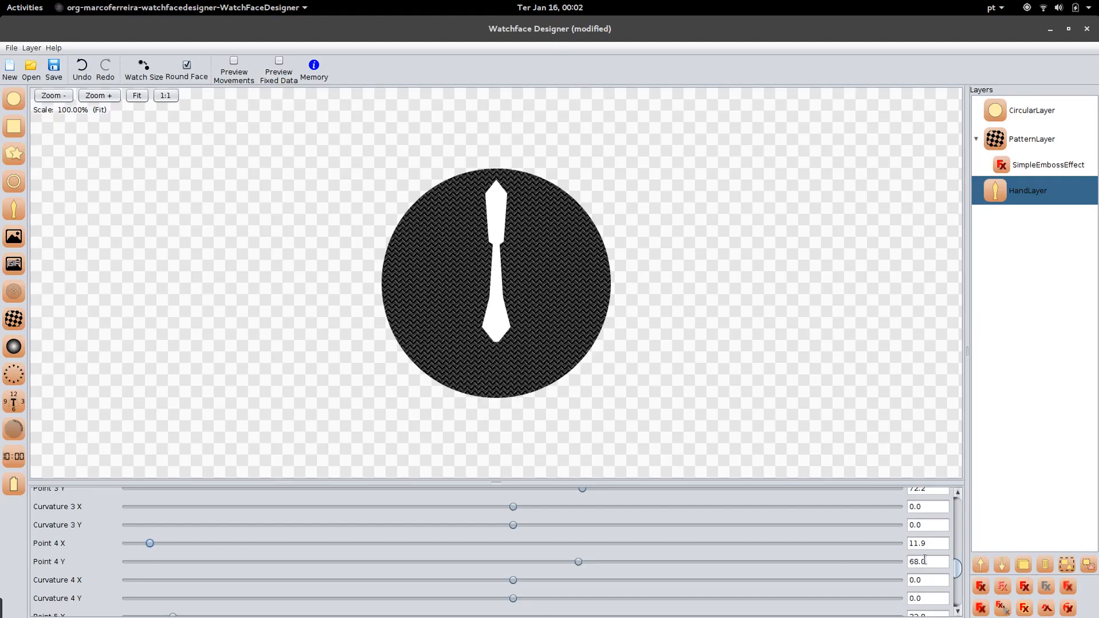
# Set the hand's Point 5 X to 11.9 and Y to about -28.8, checking Point 5 in the Inkscape reference drawing.
pyautogui.doubleClick(918, 543)
pyautogui.scroll(-1, 905, 554)
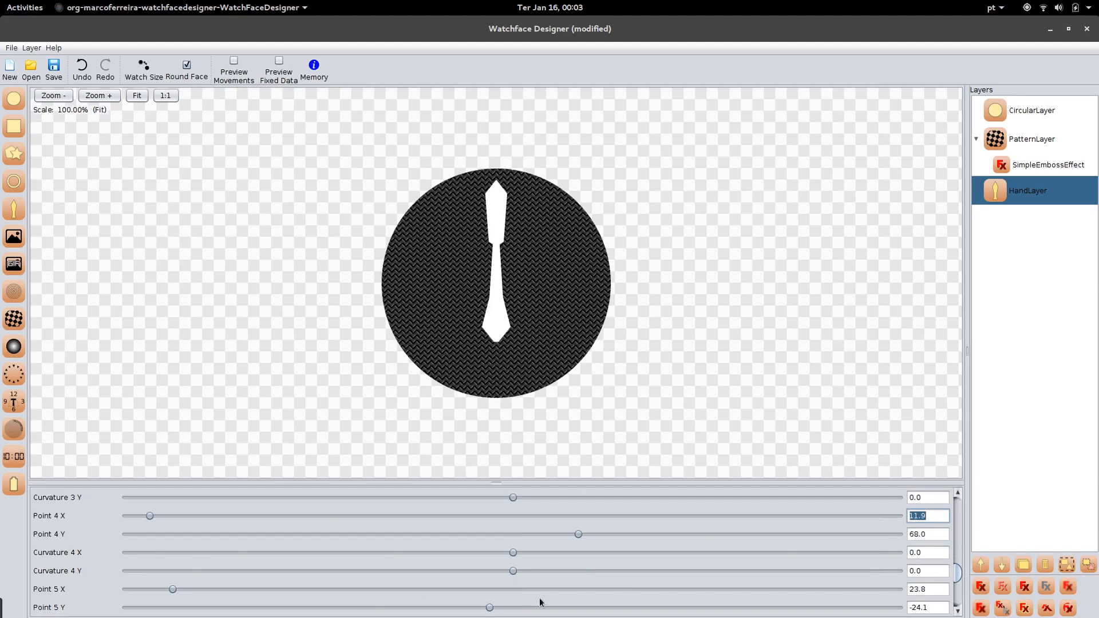
pyautogui.scroll(-1, 561, 602)
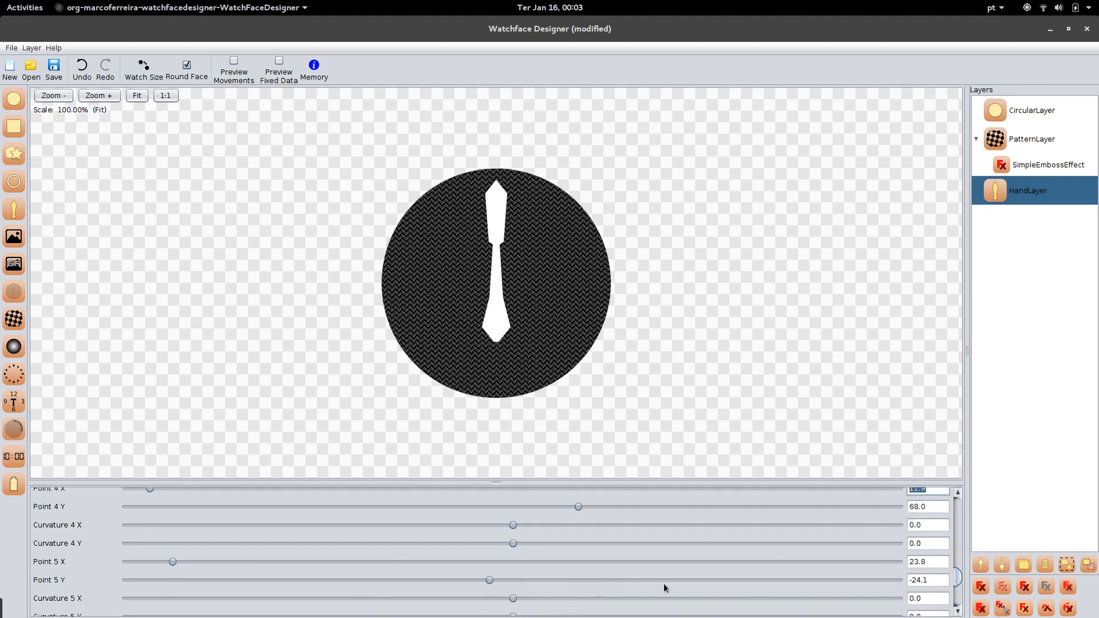
pyautogui.click(932, 564)
pyautogui.write('11.9')
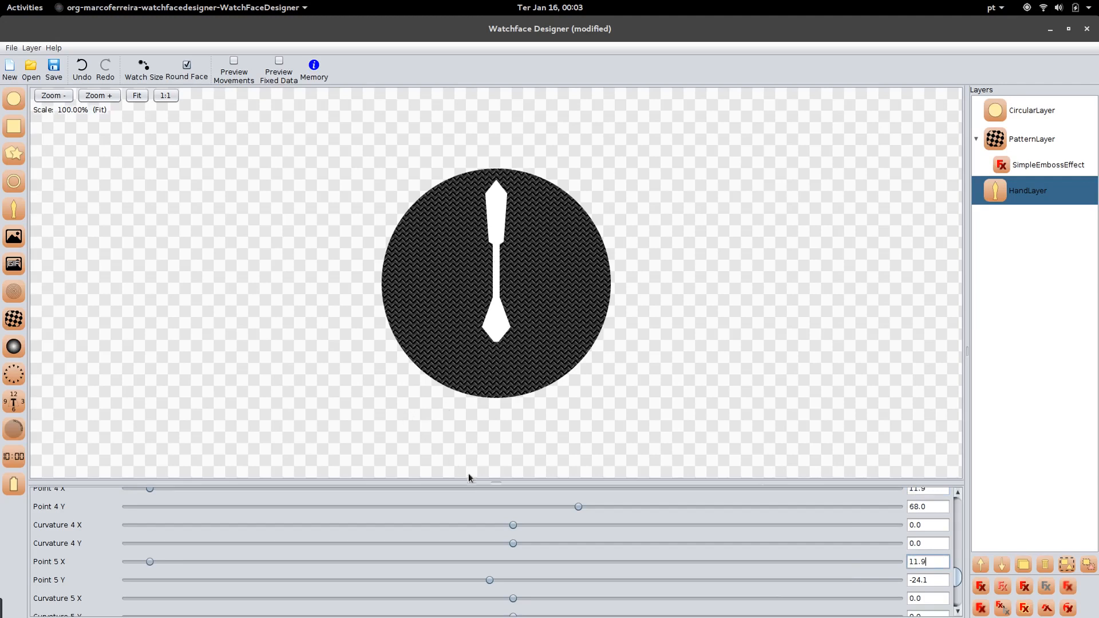
pyautogui.moveTo(489, 580)
pyautogui.mouseDown()
pyautogui.moveTo(525, 581)
pyautogui.moveTo(482, 576)
pyautogui.mouseUp()
pyautogui.hotkey('alt', 'Tab')
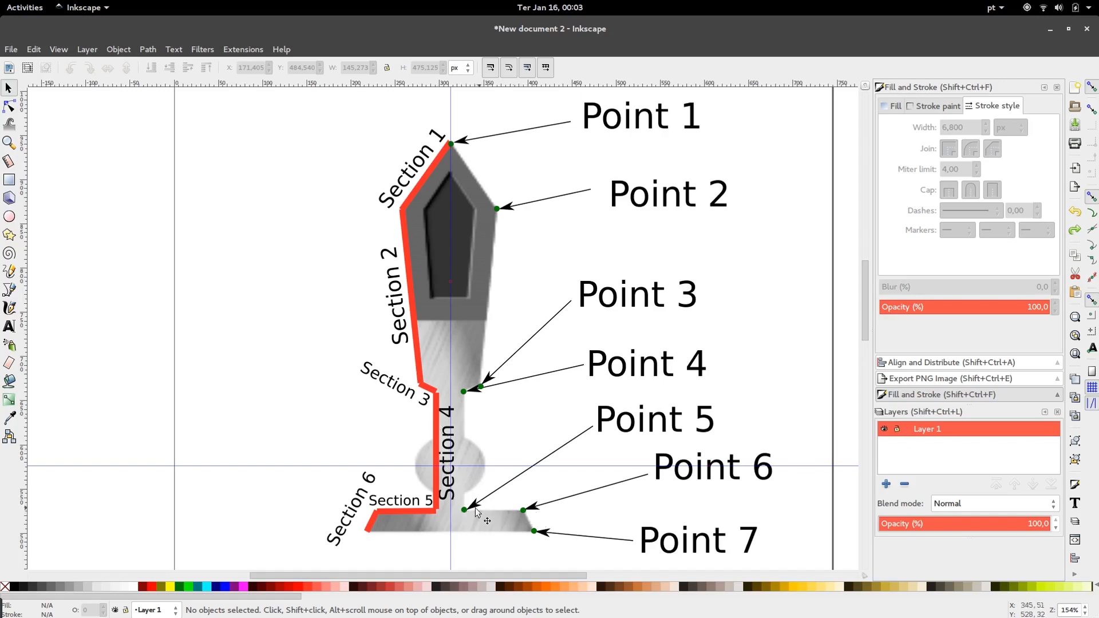
pyautogui.press('alt')
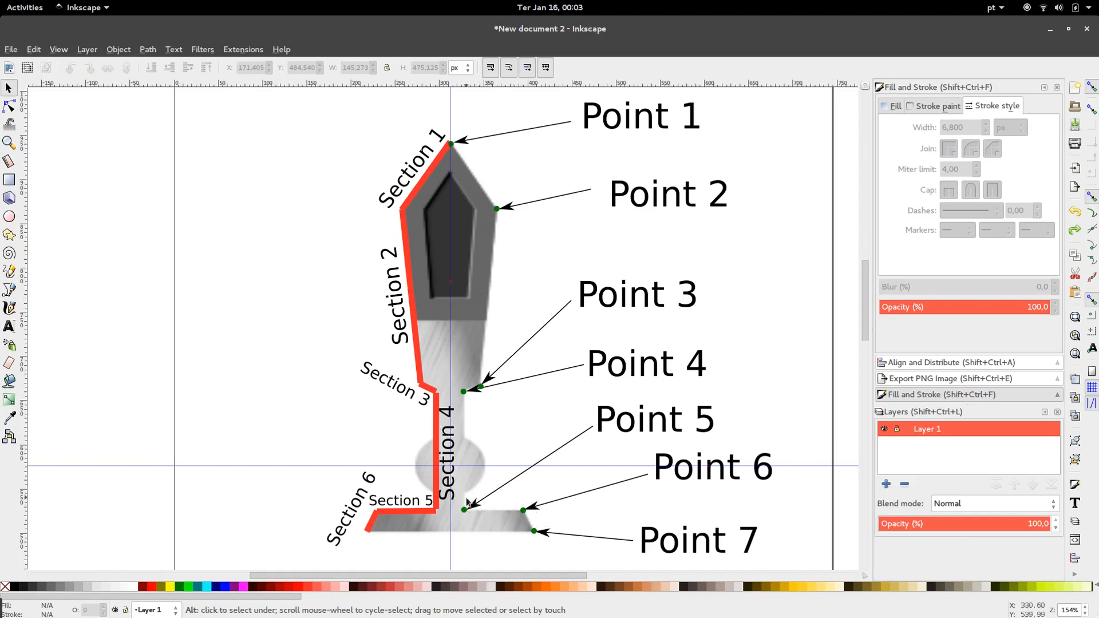
pyautogui.hotkey('alt', 'Tab')
# Copy the Point 5 Y value of -28.8 into Point 6 Y to level the top edge of the tail.
pyautogui.scroll(-2, 399, 580)
pyautogui.click(942, 526)
pyautogui.hotkey('ctrl', 'c')
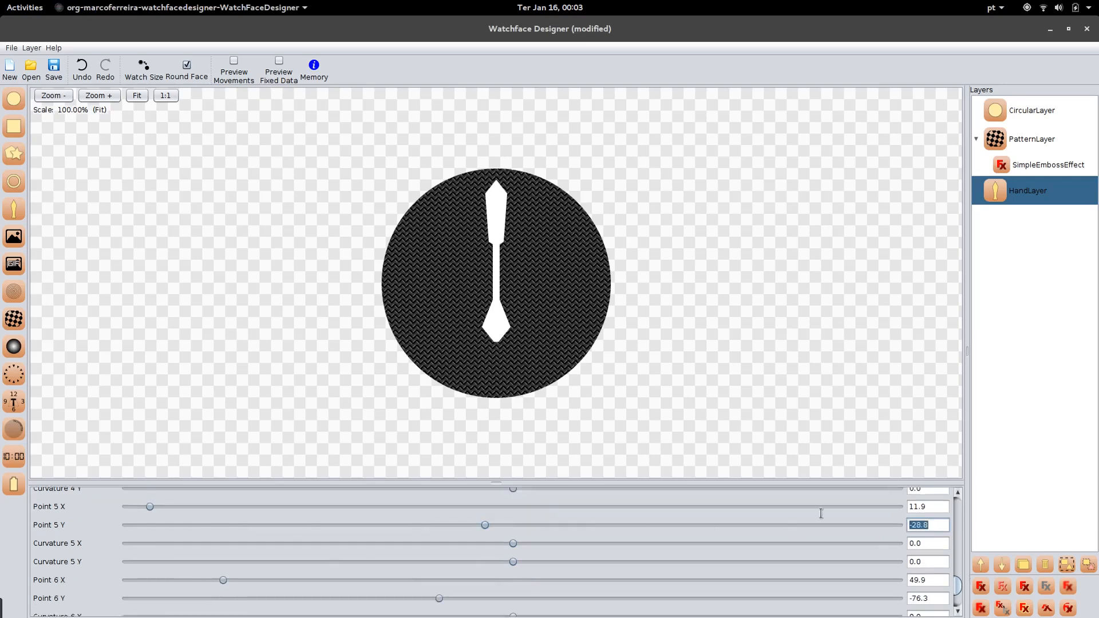
pyautogui.press('Tab')
pyautogui.press('Tab')
pyautogui.press('Tab')
pyautogui.press('Tab')
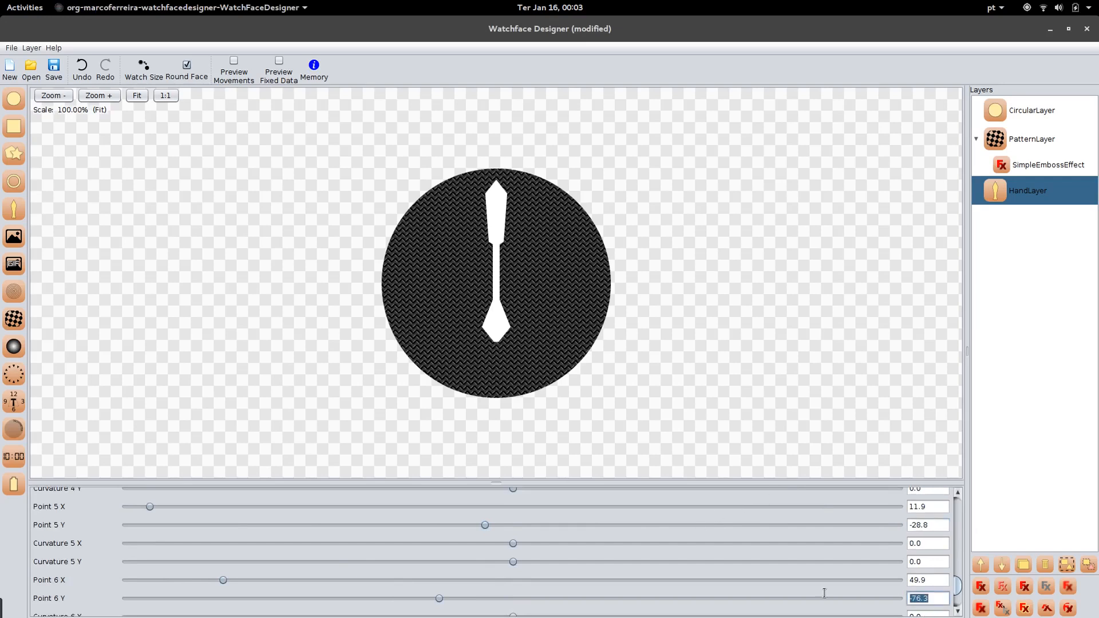
pyautogui.hotkey('ctrl', 'v')
# Raise the hand's Point 7 Y to about -38.9 and increase its X to form a flat, wider tail base.
pyautogui.moveTo(958, 583); pyautogui.dragTo(965, 600)
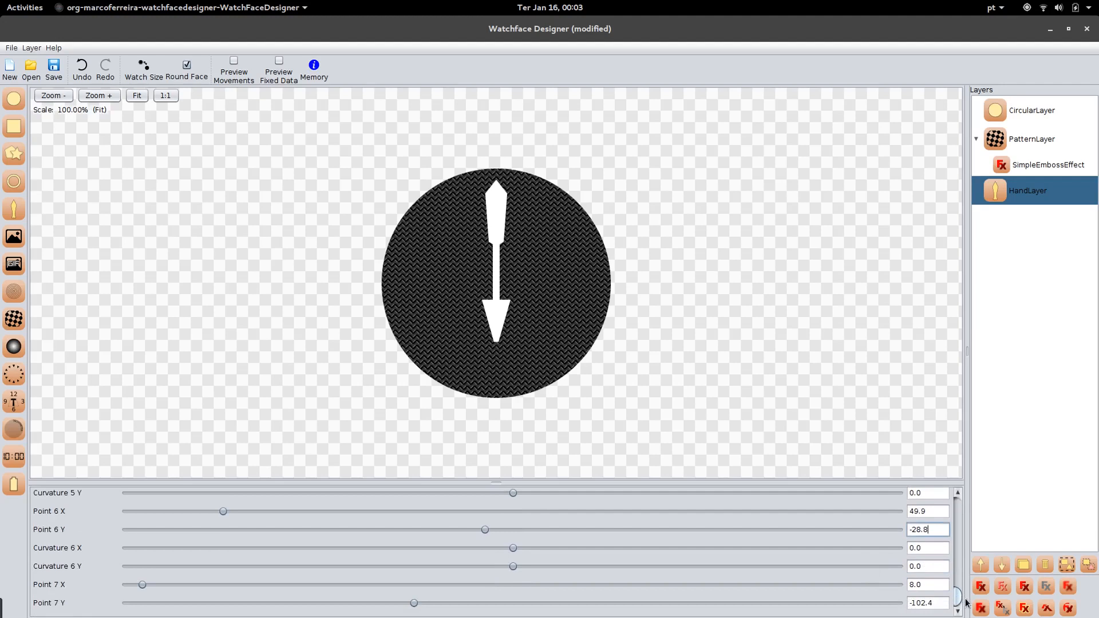
pyautogui.moveTo(142, 584); pyautogui.dragTo(164, 590)
pyautogui.moveTo(415, 604); pyautogui.dragTo(477, 607)
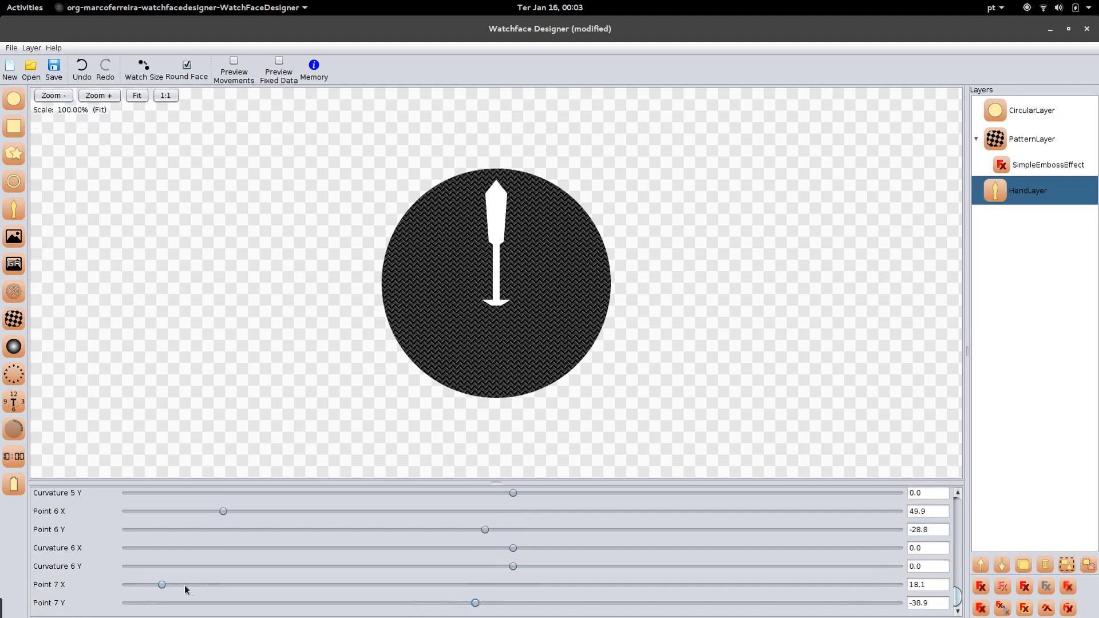
pyautogui.moveTo(163, 585); pyautogui.dragTo(180, 584)
# Lengthen the upper blade by lowering Point 3 Y to about 31.8 and Point 4 Y to about 25.2, then compare with the Inkscape drawing.
pyautogui.moveTo(958, 596); pyautogui.dragTo(960, 543)
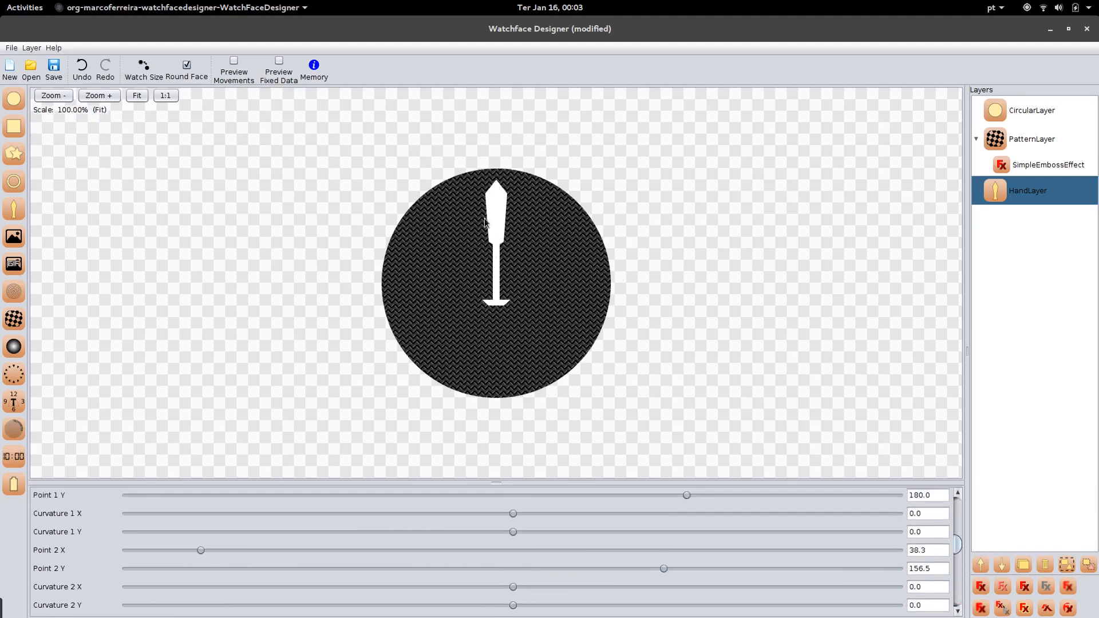
pyautogui.moveTo(956, 545); pyautogui.dragTo(957, 557)
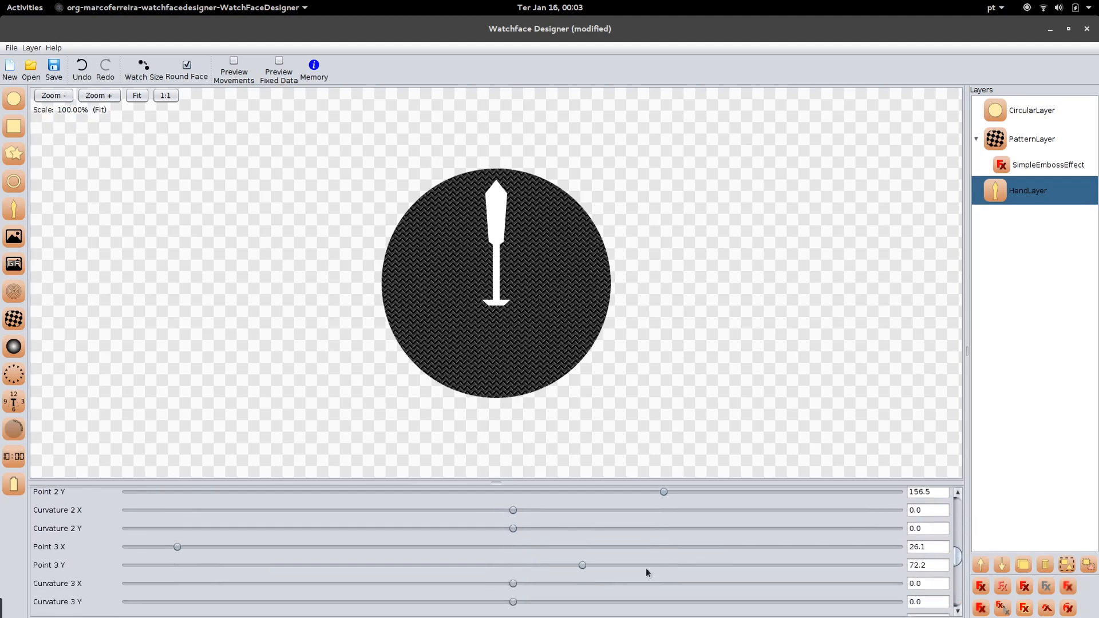
pyautogui.moveTo(587, 565); pyautogui.dragTo(544, 566)
pyautogui.scroll(-2, 581, 567)
pyautogui.moveTo(578, 583); pyautogui.dragTo(536, 575)
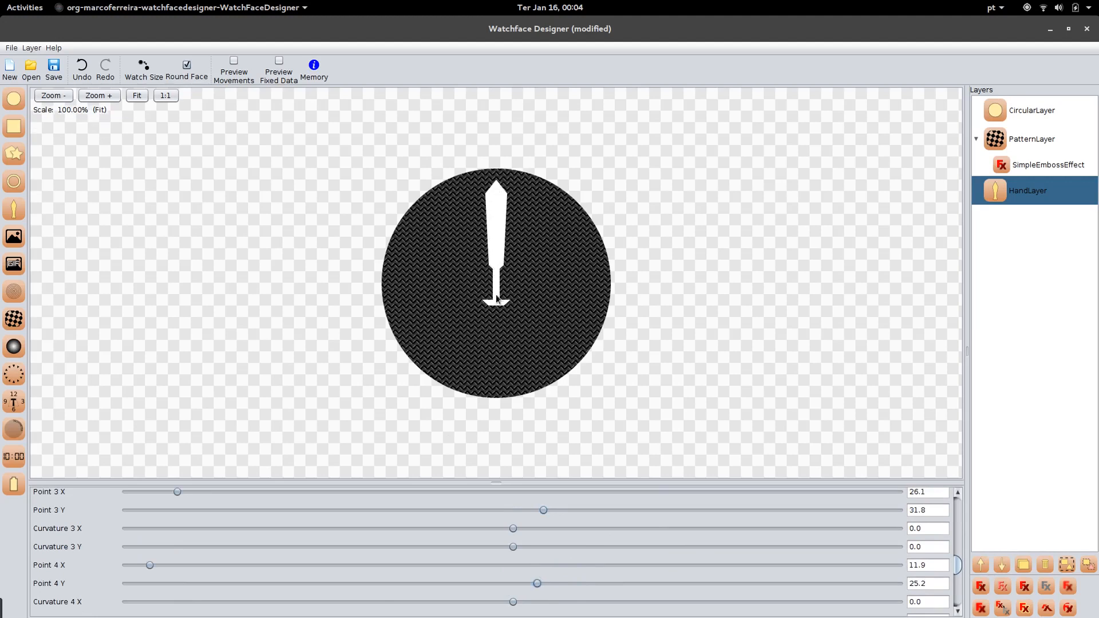
pyautogui.hotkey('alt', 'Tab')
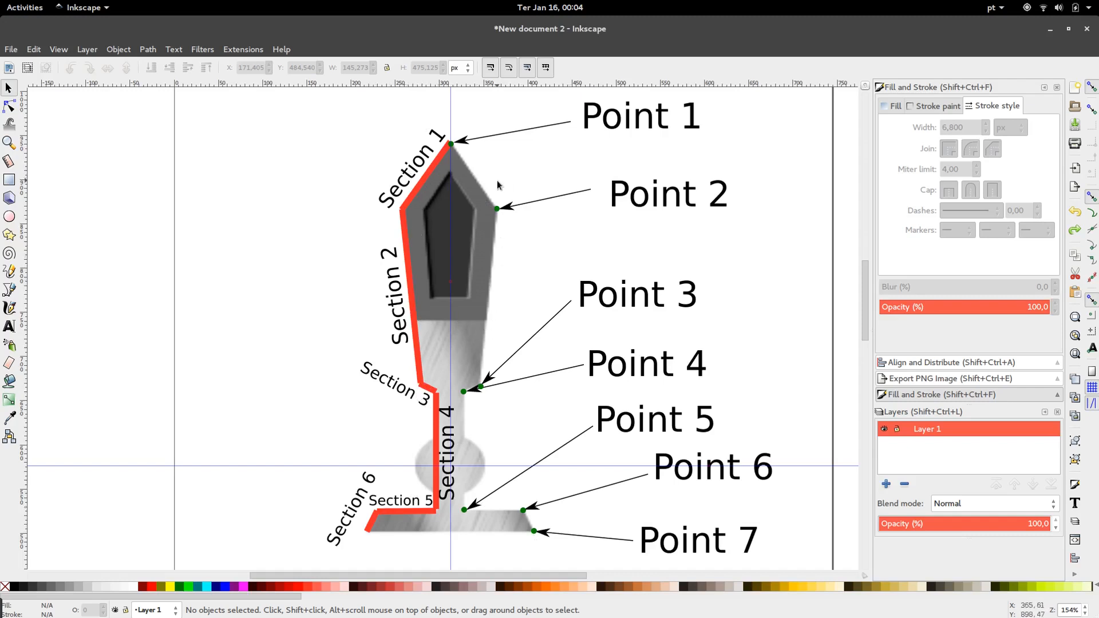
pyautogui.hotkey('alt', 'Tab')
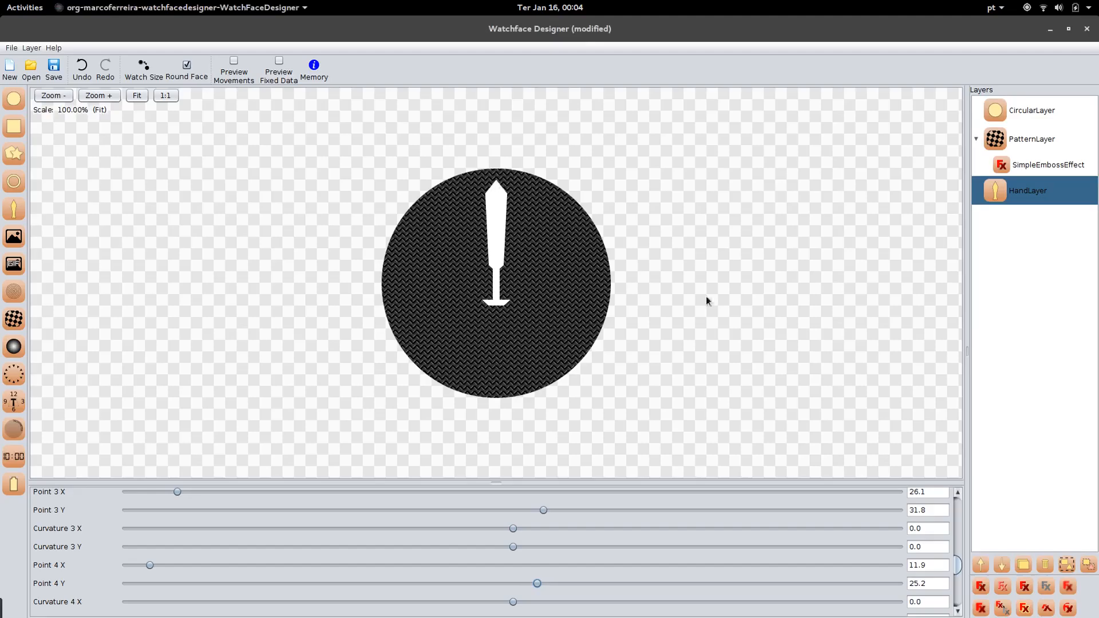
# Duplicate the hand layer and set the copy's fill color to medium gray.
pyautogui.click(1027, 563)
pyautogui.scroll(-3, 961, 509)
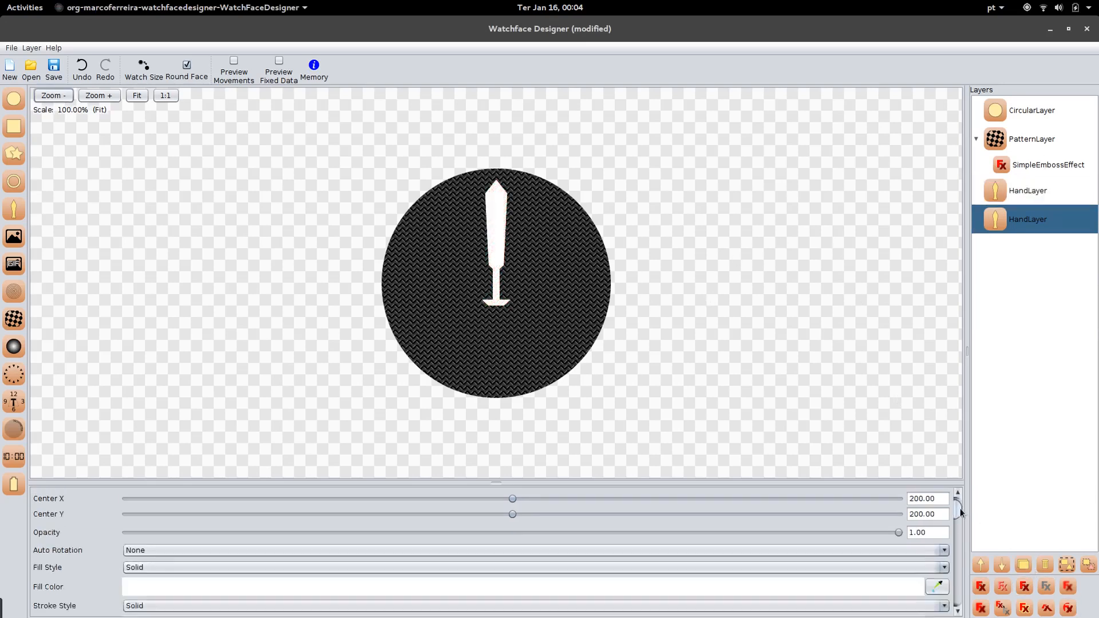
pyautogui.click(705, 558)
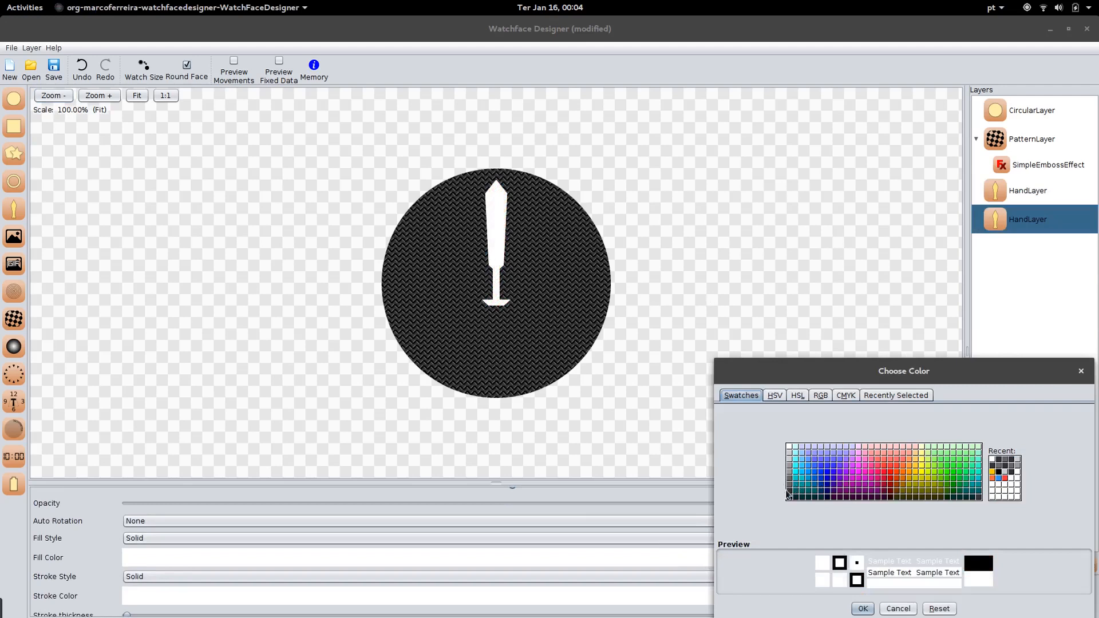
pyautogui.click(791, 485)
pyautogui.click(861, 609)
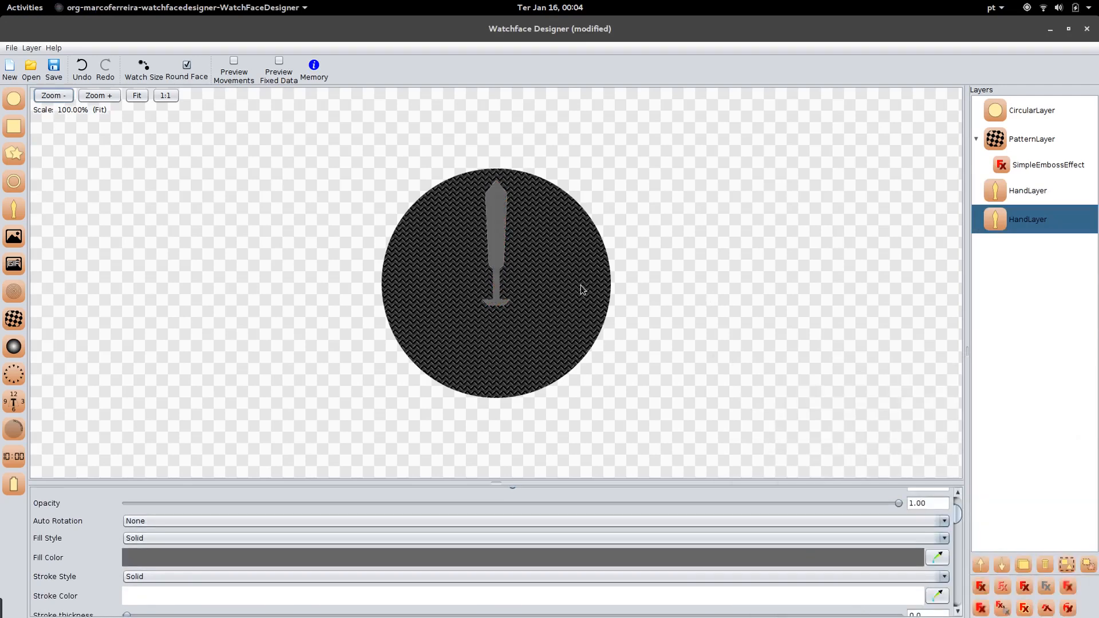
# Check the gray blade in the Inkscape reference and reduce the gray hand copy to 2 sections.
pyautogui.hotkey('alt', 'Tab')
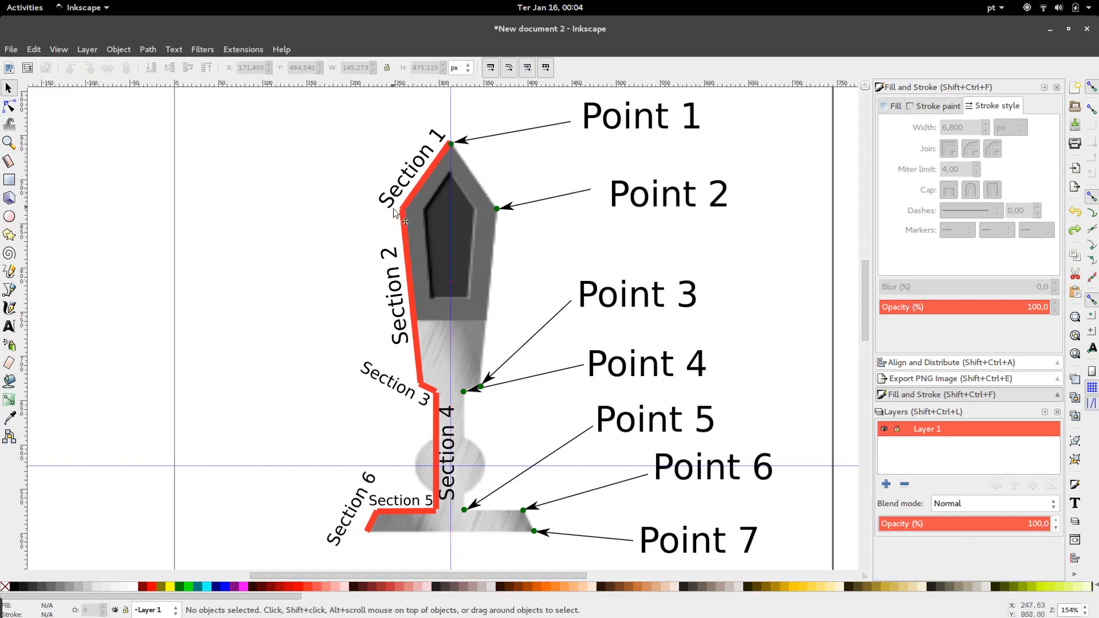
pyautogui.hotkey('alt', 'Tab')
pyautogui.scroll(-3, 408, 584)
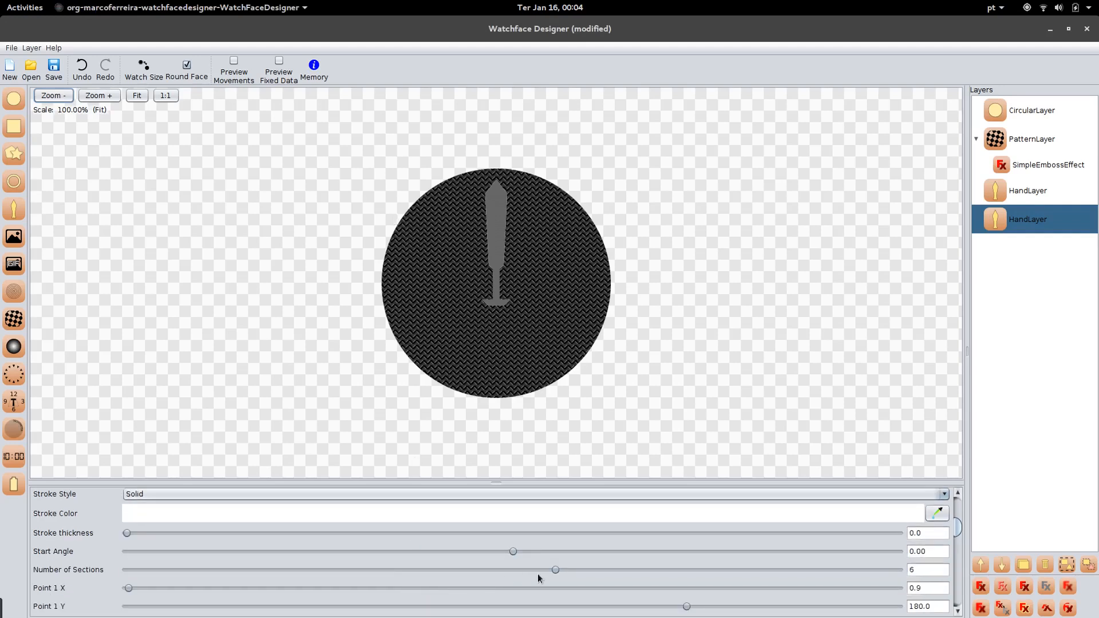
pyautogui.moveTo(551, 569); pyautogui.dragTo(527, 570)
pyautogui.moveTo(282, 564); pyautogui.dragTo(236, 561)
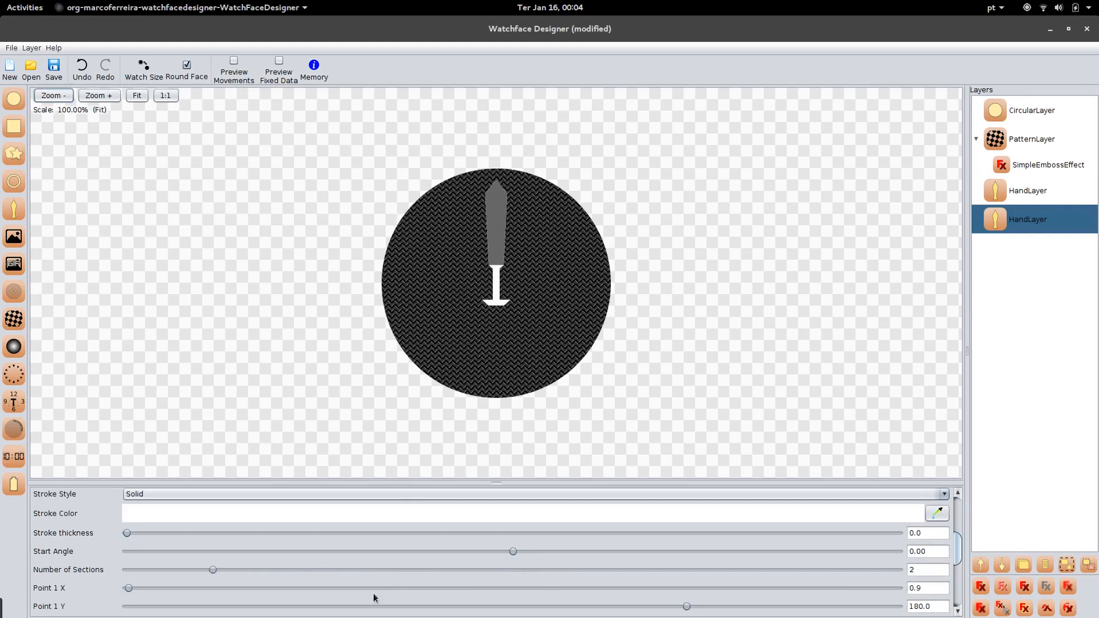
# Shorten the gray blade by setting Point 3 to about X 32.1, Y 84.0, and compare it with the Inkscape reference.
pyautogui.scroll(-3, 956, 559)
pyautogui.scroll(-5, 951, 576)
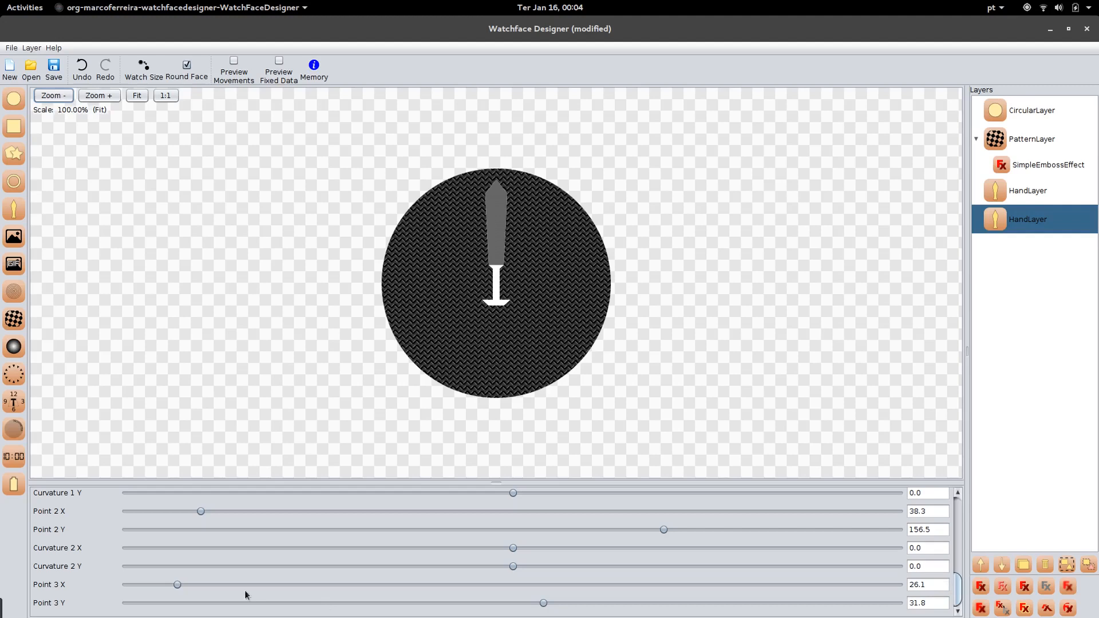
pyautogui.moveTo(543, 604); pyautogui.dragTo(592, 607)
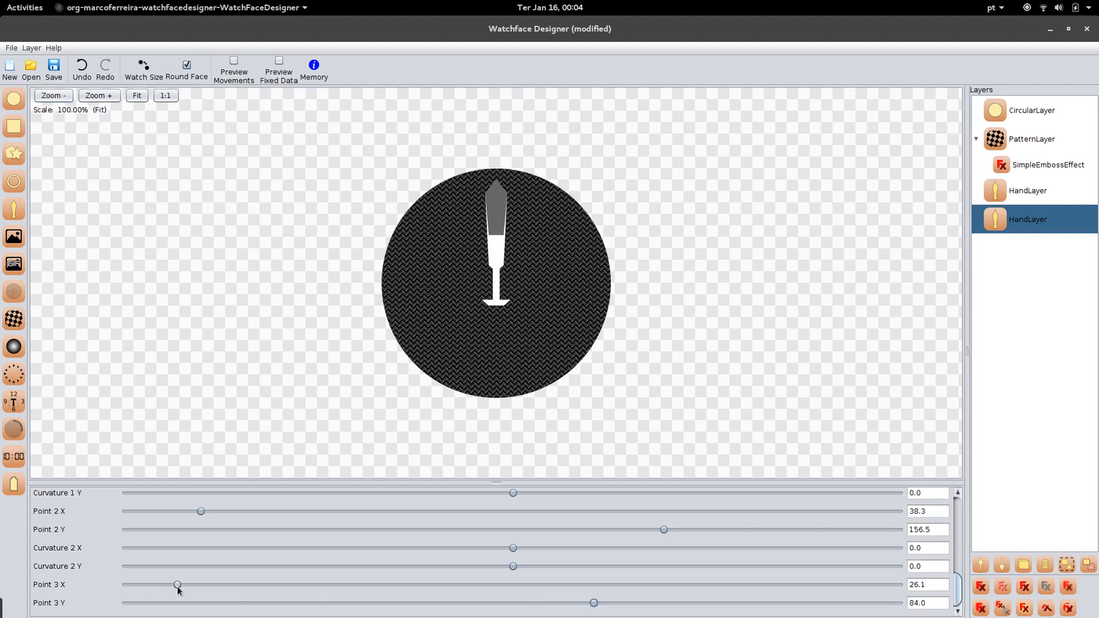
pyautogui.moveTo(177, 583); pyautogui.dragTo(187, 581)
pyautogui.hotkey('alt', 'Tab')
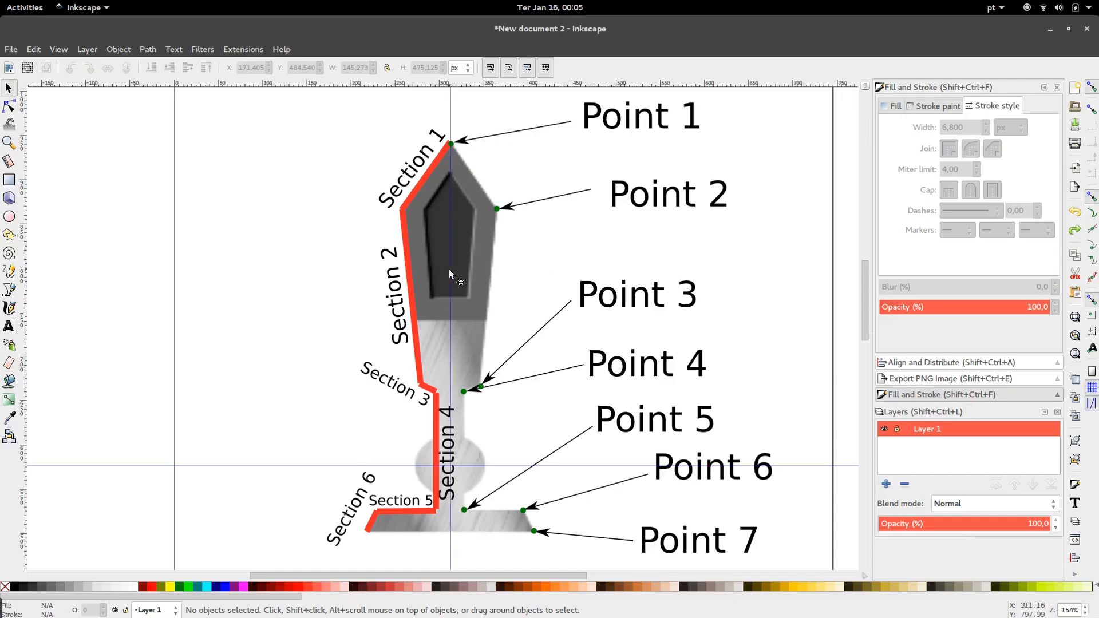
pyautogui.hotkey('alt', 'Tab')
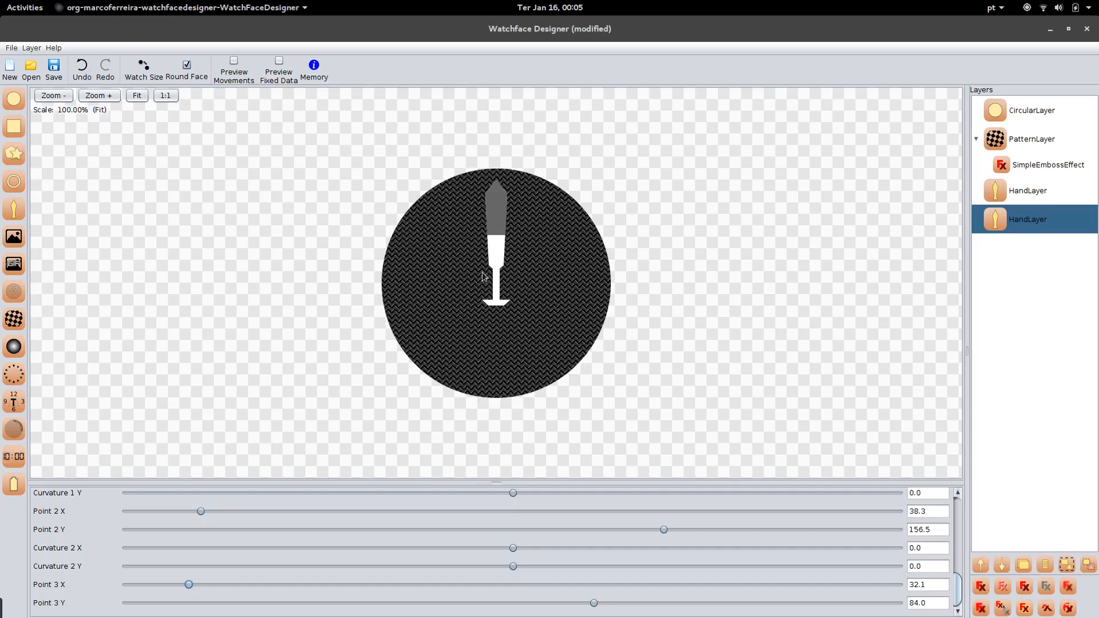
# Duplicate the gray blade layer and set the new copy's fill color to dark gray.
pyautogui.click(1024, 565)
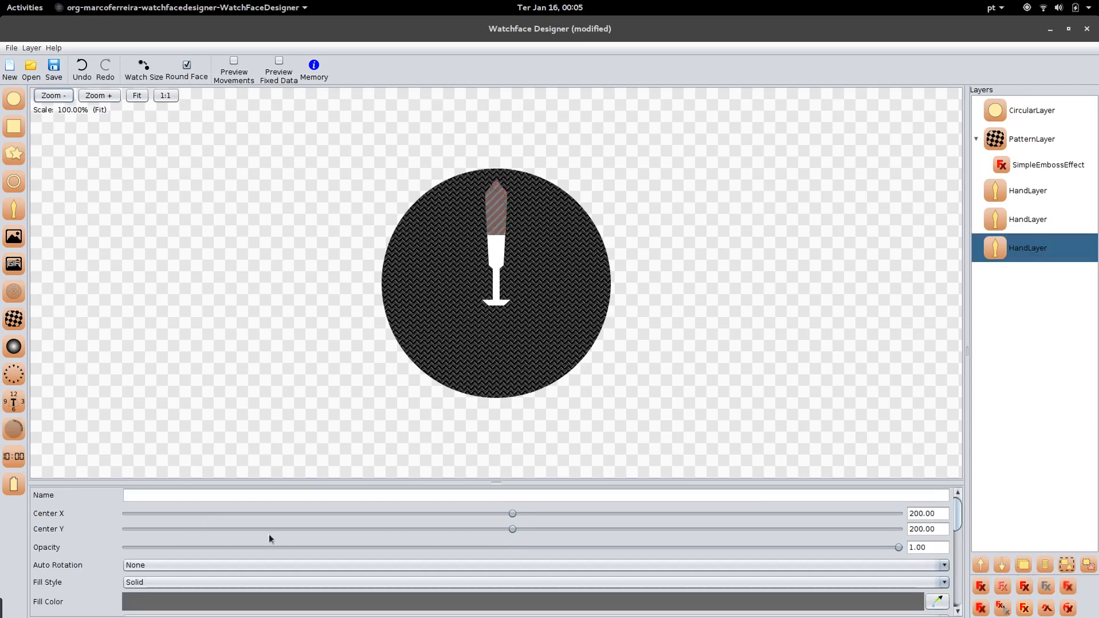
pyautogui.click(281, 601)
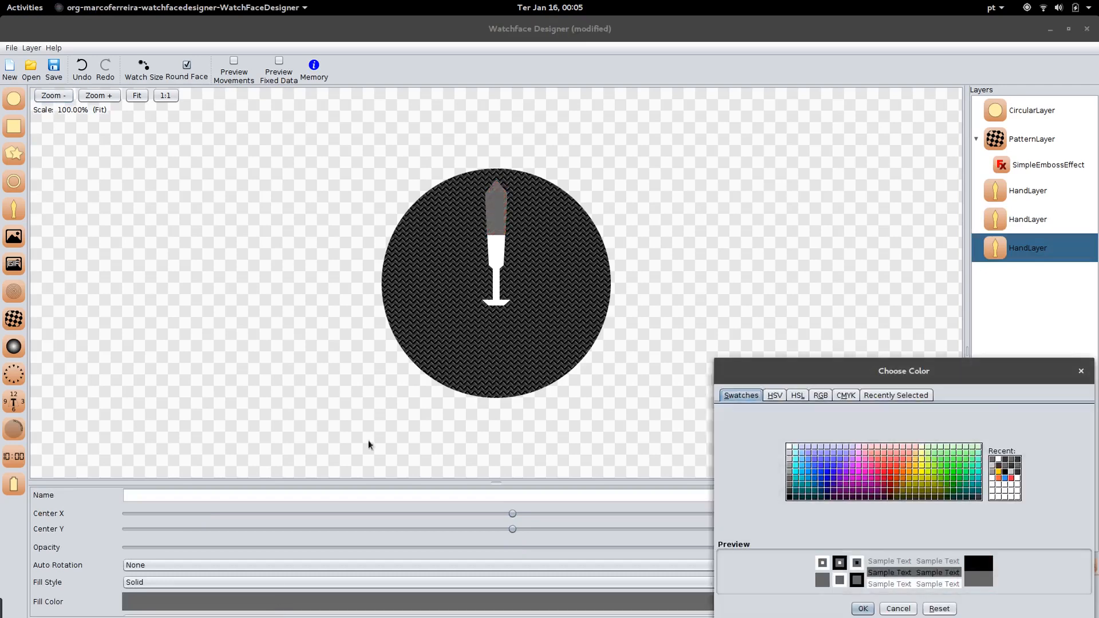
pyautogui.click(790, 490)
pyautogui.click(863, 608)
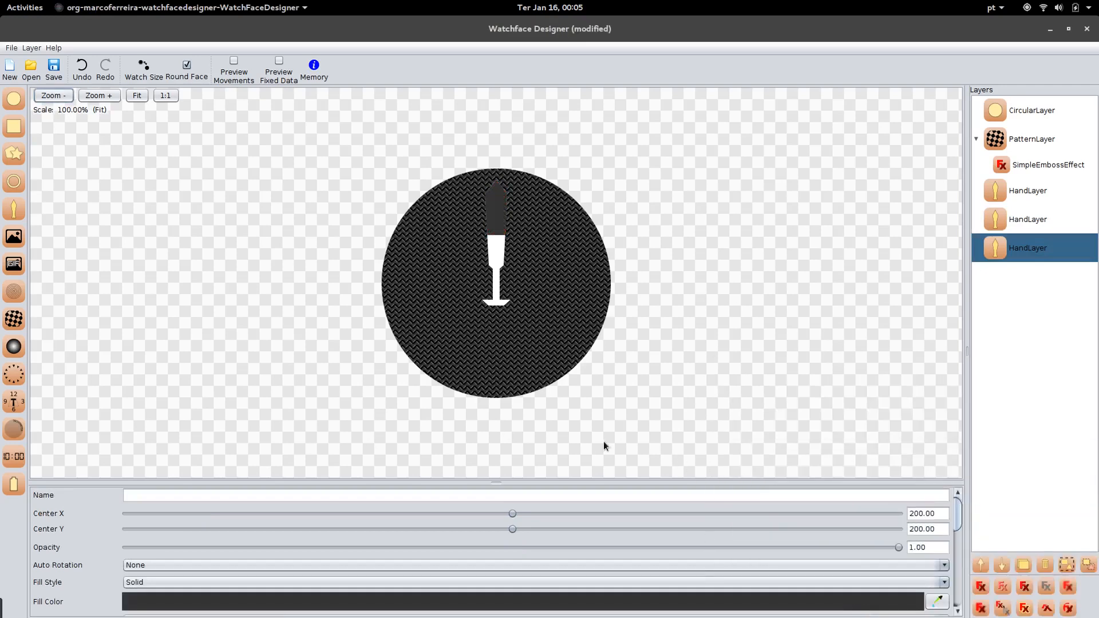
# Inset the tip of the dark gray blade by setting Point 1 Y to about 171.3 and Point 2 X to about 21.7.
pyautogui.moveTo(961, 523); pyautogui.dragTo(944, 572)
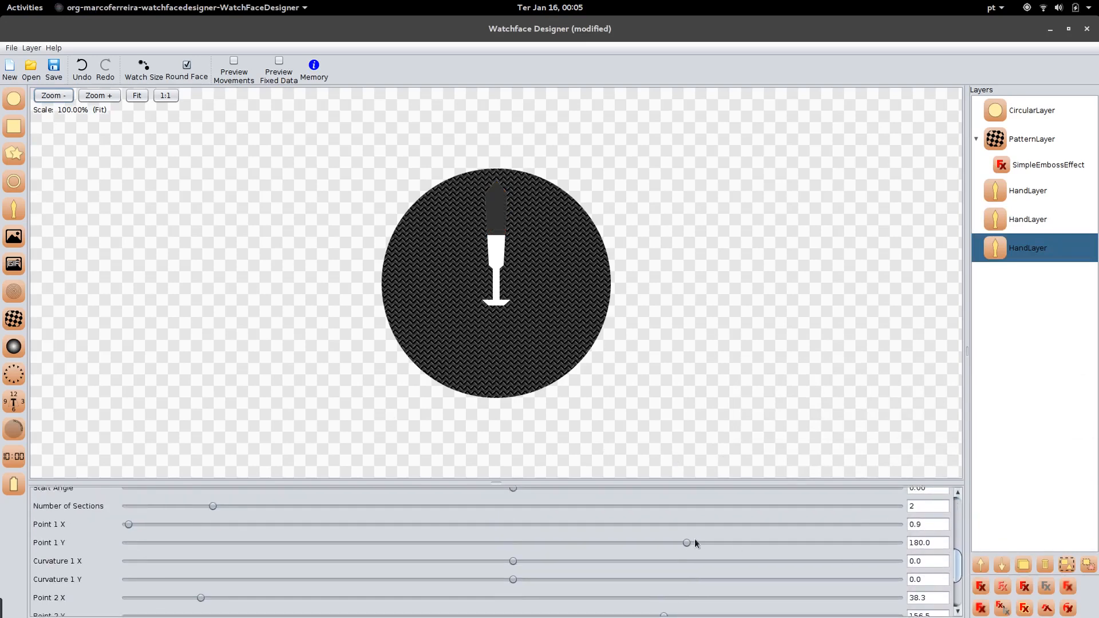
pyautogui.moveTo(687, 544)
pyautogui.mouseDown()
pyautogui.moveTo(668, 544)
pyautogui.moveTo(678, 544)
pyautogui.mouseUp()
pyautogui.moveTo(959, 562); pyautogui.dragTo(922, 571)
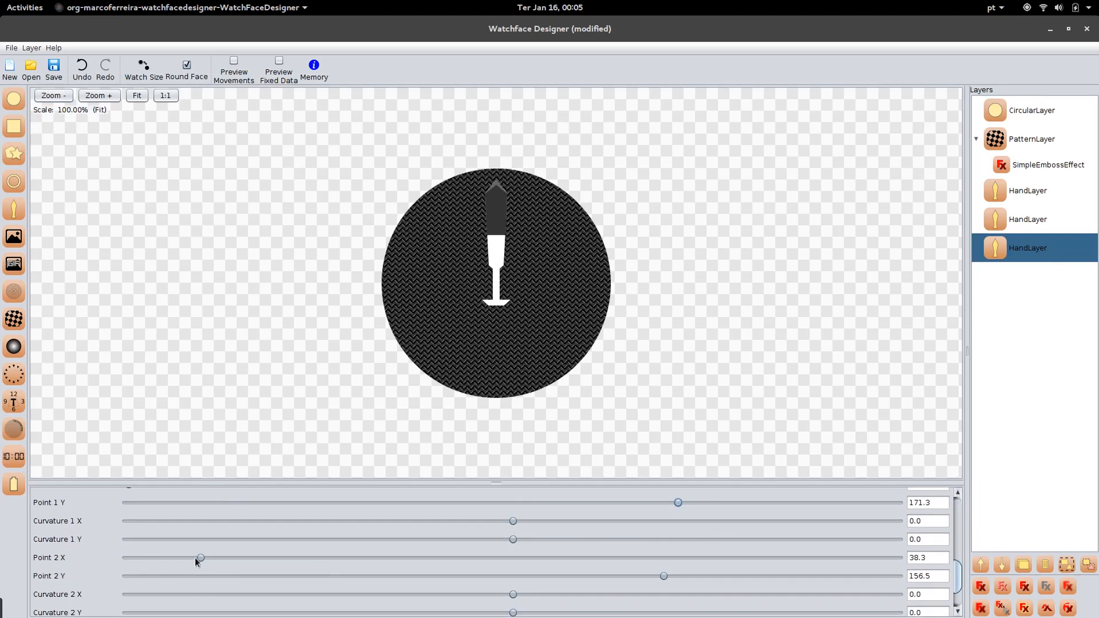
pyautogui.moveTo(194, 555); pyautogui.dragTo(170, 551)
# Inset the base of the dark gray blade by reducing Point 3 X and raising Point 3 Y.
pyautogui.moveTo(957, 572); pyautogui.dragTo(957, 585)
pyautogui.moveTo(189, 585); pyautogui.dragTo(159, 583)
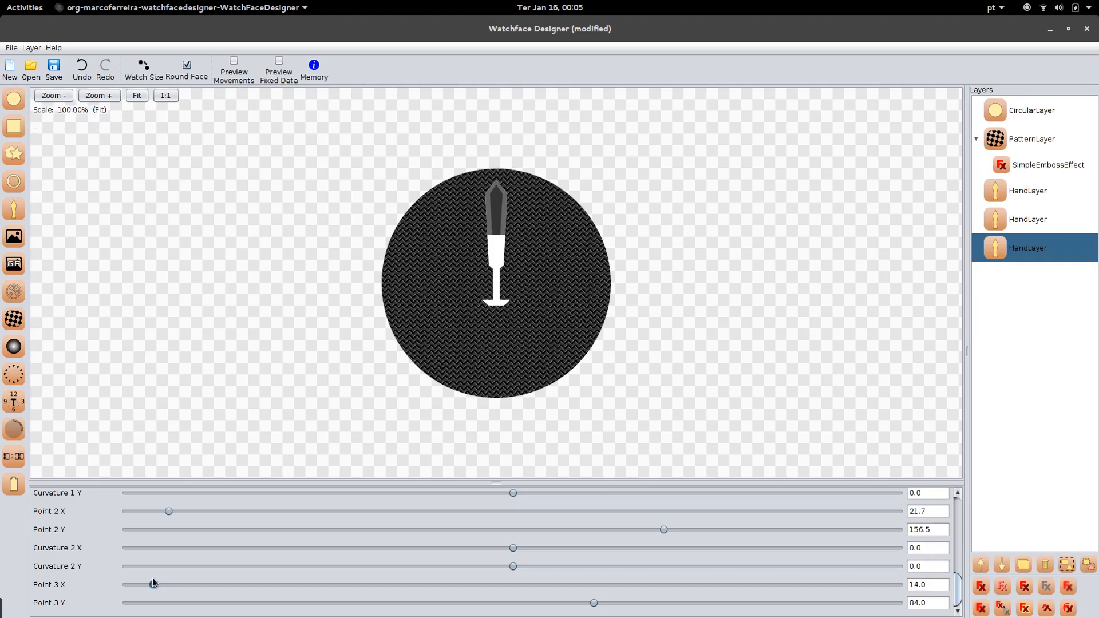
pyautogui.moveTo(595, 604)
pyautogui.mouseDown()
pyautogui.moveTo(584, 605)
pyautogui.moveTo(605, 605)
pyautogui.mouseUp()
pyautogui.moveTo(154, 584); pyautogui.dragTo(162, 587)
# Add a simple emboss effect to the dark gray blade with distance 1.0 and an angle of about 50.
pyautogui.click(1024, 587)
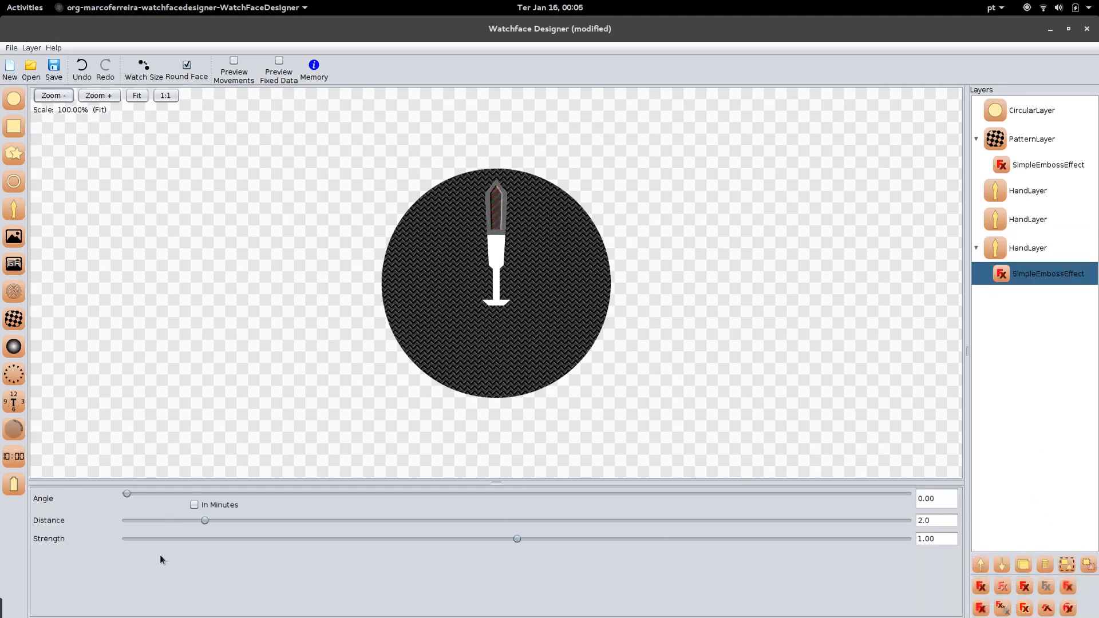
pyautogui.moveTo(213, 522); pyautogui.dragTo(183, 521)
pyautogui.moveTo(127, 495); pyautogui.dragTo(232, 501)
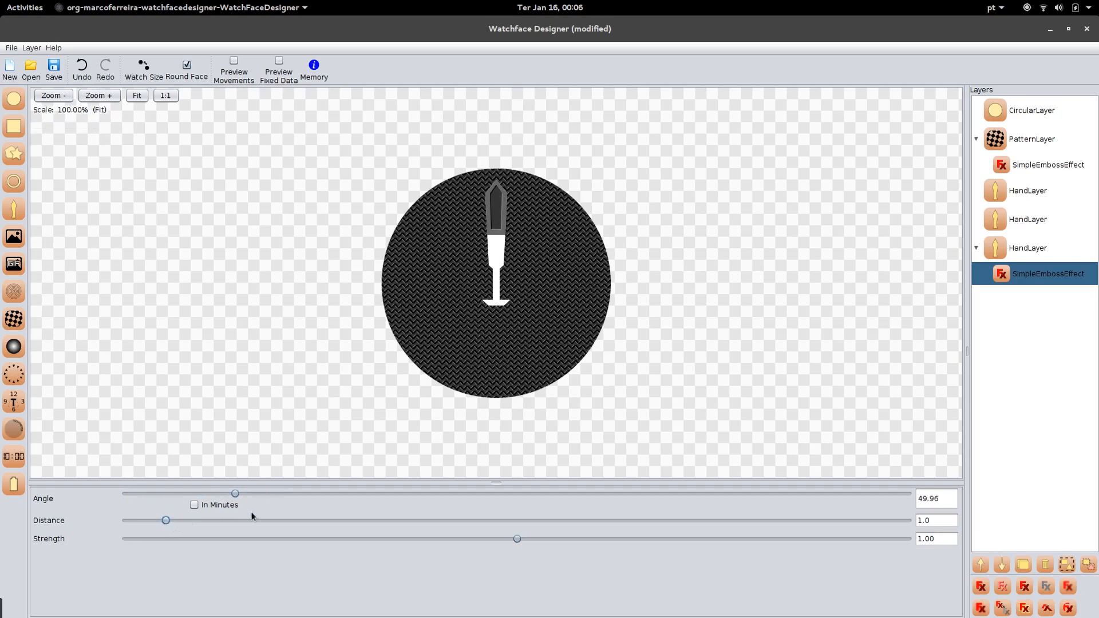
# Add a shadow effect to the dark gray blade with only self shadowing enabled, and increase the shadow light source angle.
pyautogui.click(982, 587)
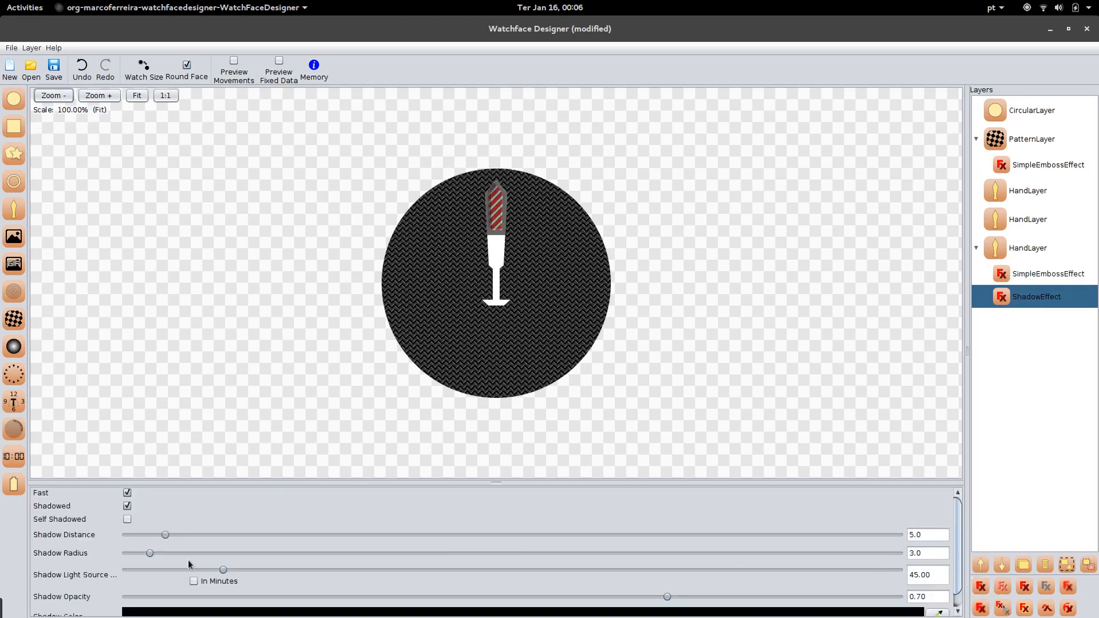
pyautogui.click(127, 519)
pyautogui.click(127, 507)
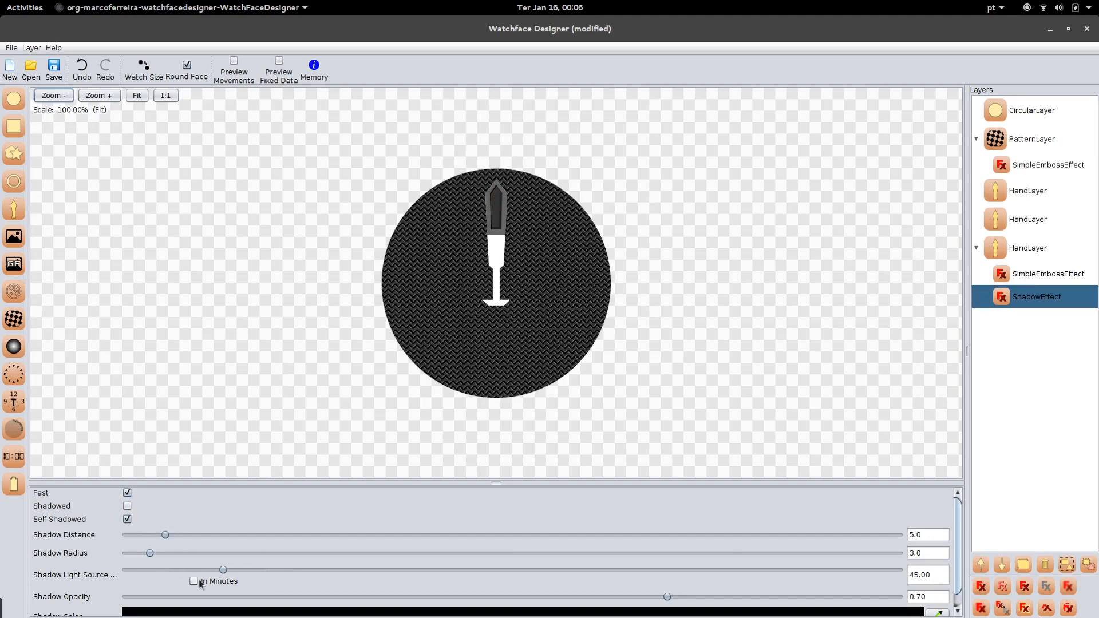
pyautogui.moveTo(225, 566); pyautogui.dragTo(574, 594)
# Add a centered circle layer with a white fill and an outer radius of 17.
pyautogui.click(14, 98)
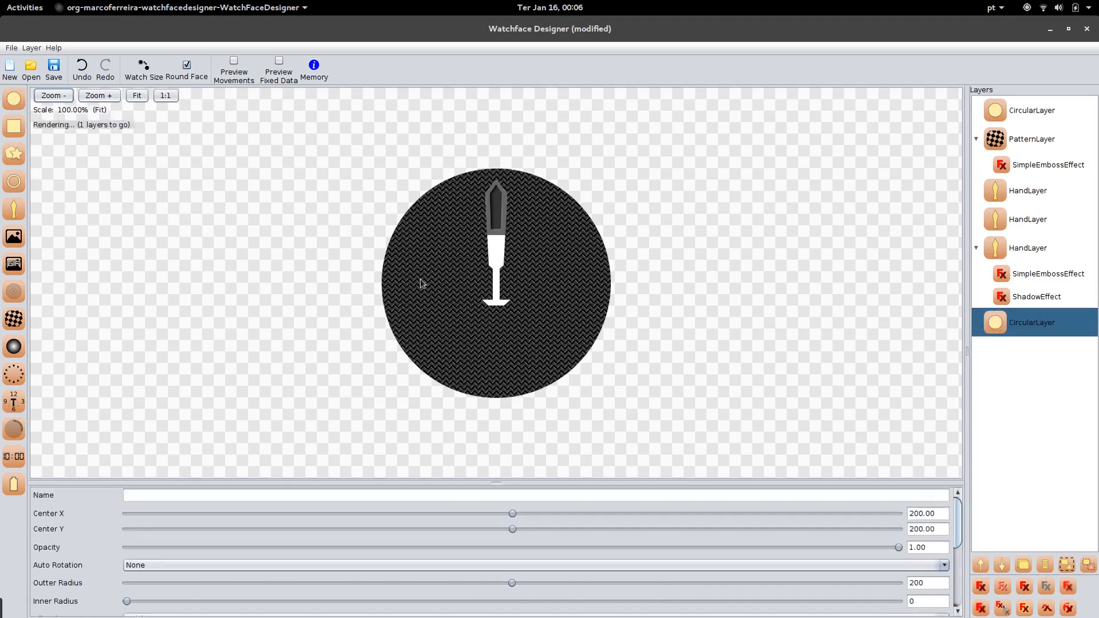
pyautogui.scroll(-3, 851, 567)
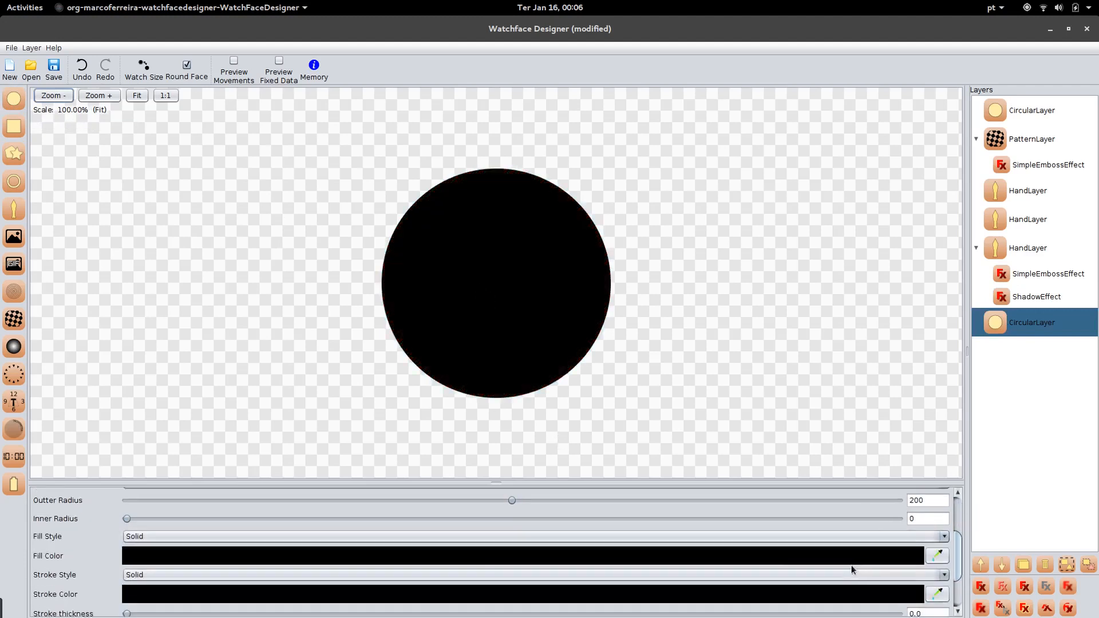
pyautogui.click(480, 559)
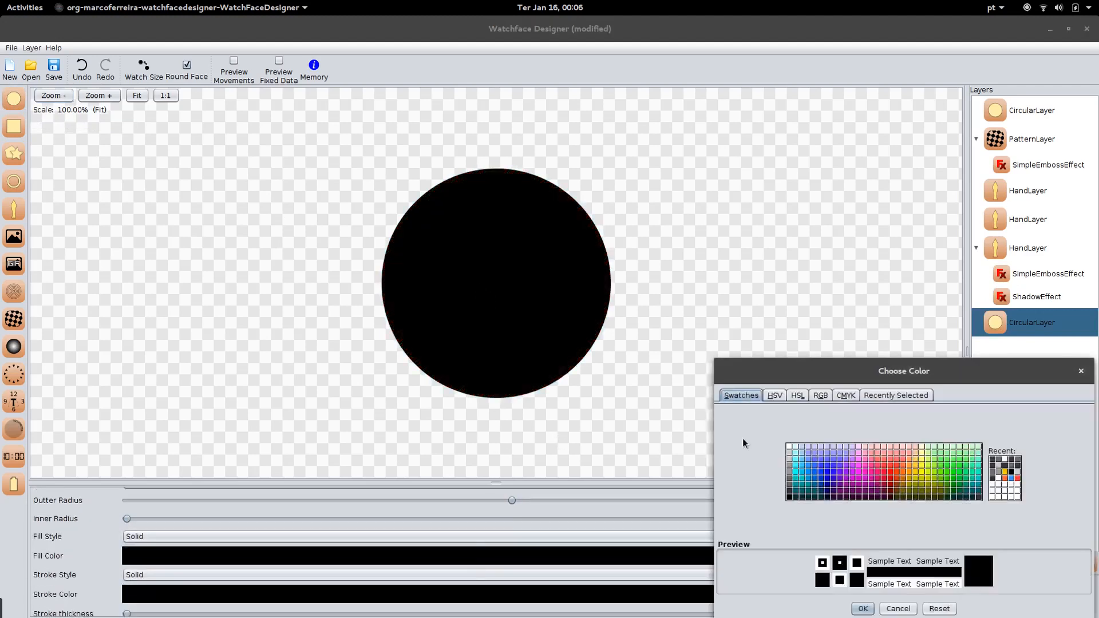
pyautogui.click(789, 447)
pyautogui.click(863, 608)
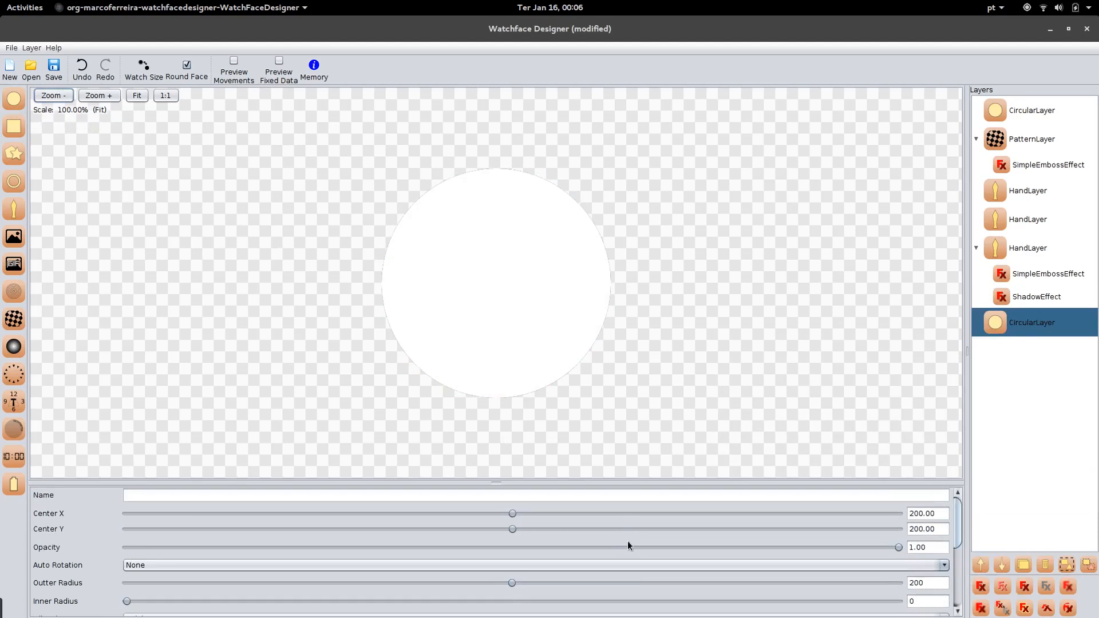
pyautogui.moveTo(510, 582); pyautogui.dragTo(156, 566)
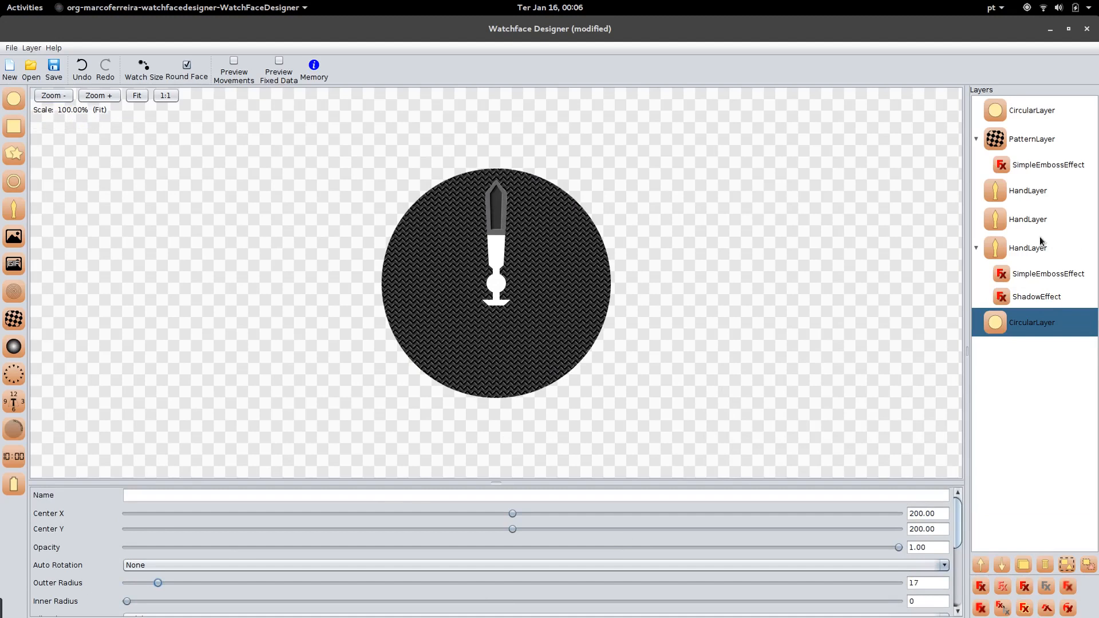
# Group the three hand layers, including their effects, with the white center circle layer.
pyautogui.keyDown('shift'); pyautogui.click(1025, 191); pyautogui.keyUp('shift')
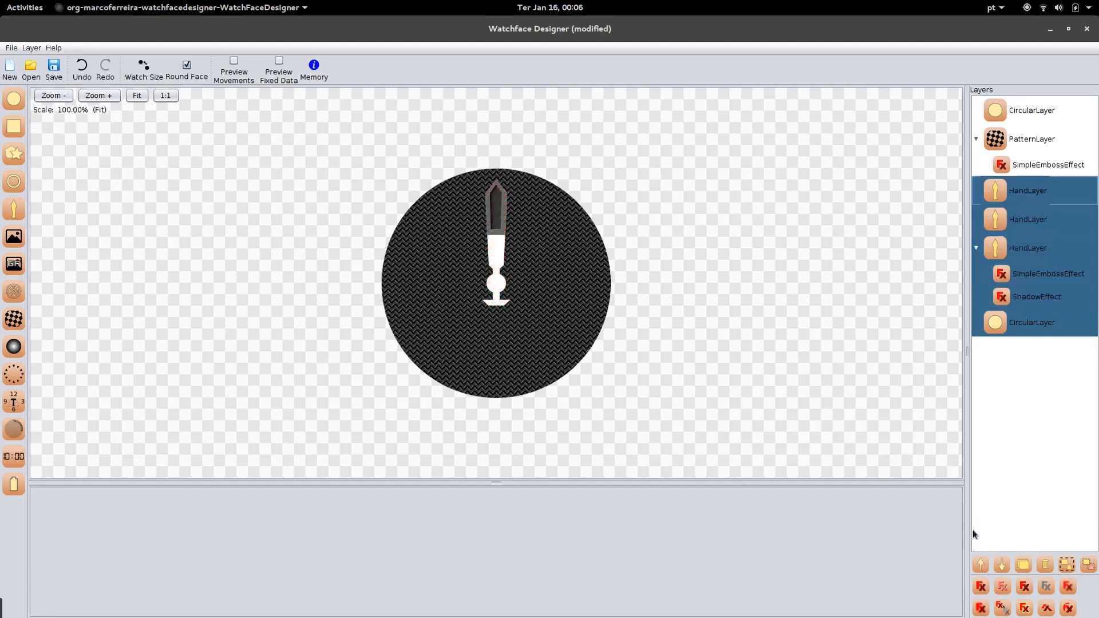
pyautogui.click(1024, 566)
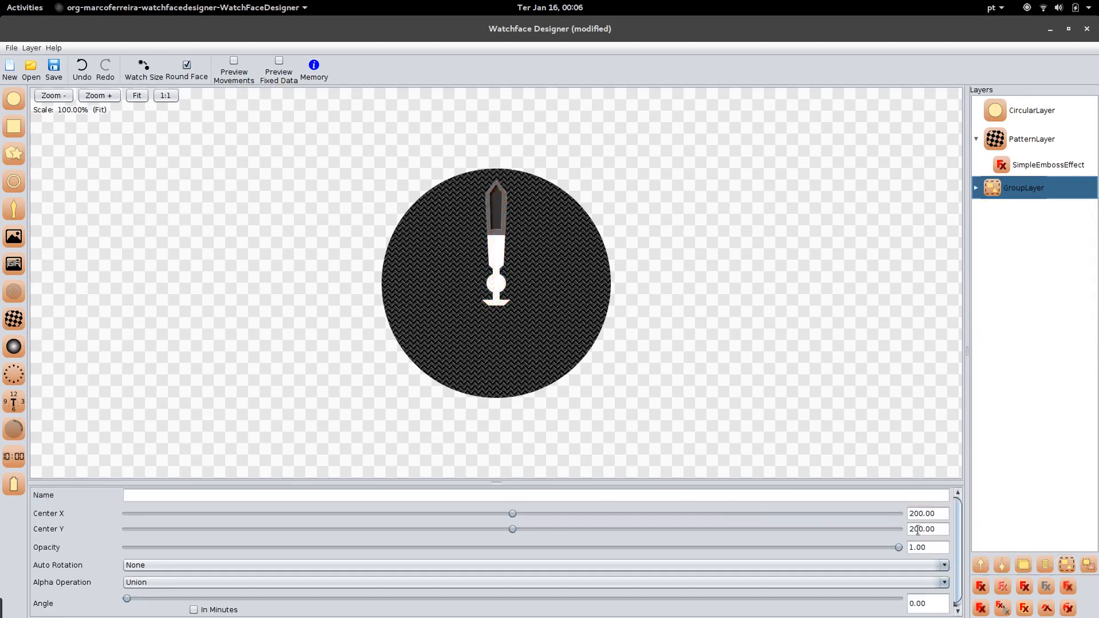
# Try rotating the whole hand group by its angle, and return the angle to 0.
pyautogui.scroll(-1, 962, 530)
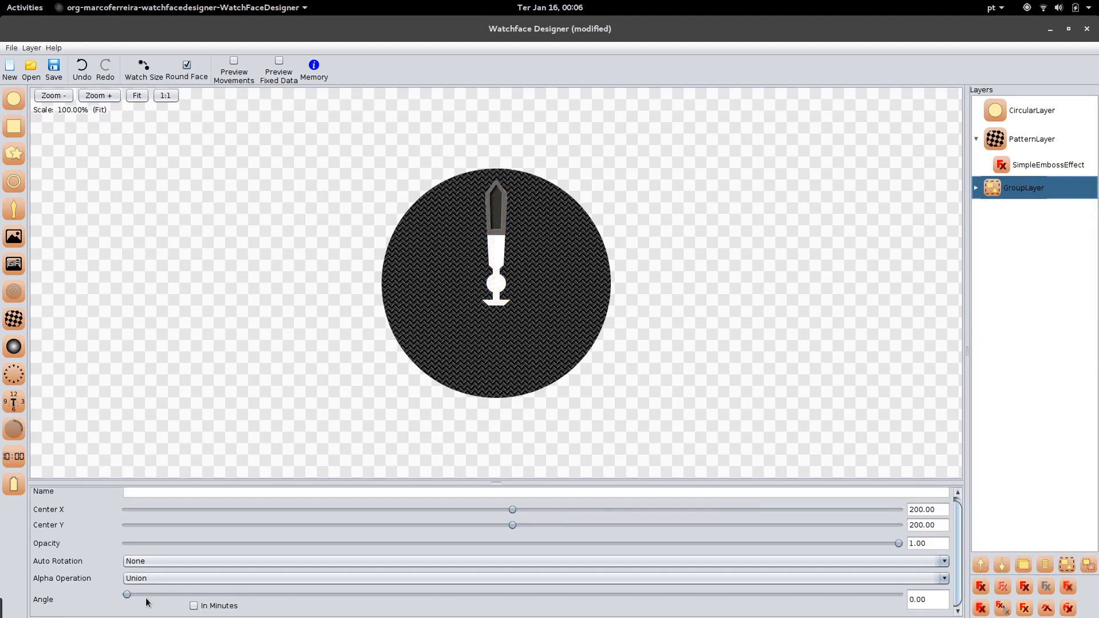
pyautogui.moveTo(129, 596); pyautogui.dragTo(540, 594)
pyautogui.moveTo(455, 588); pyautogui.dragTo(57, 568)
# Expand the group and curve the sides of the white hand by setting its Curvature 2 X to about -19.9.
pyautogui.click(977, 189)
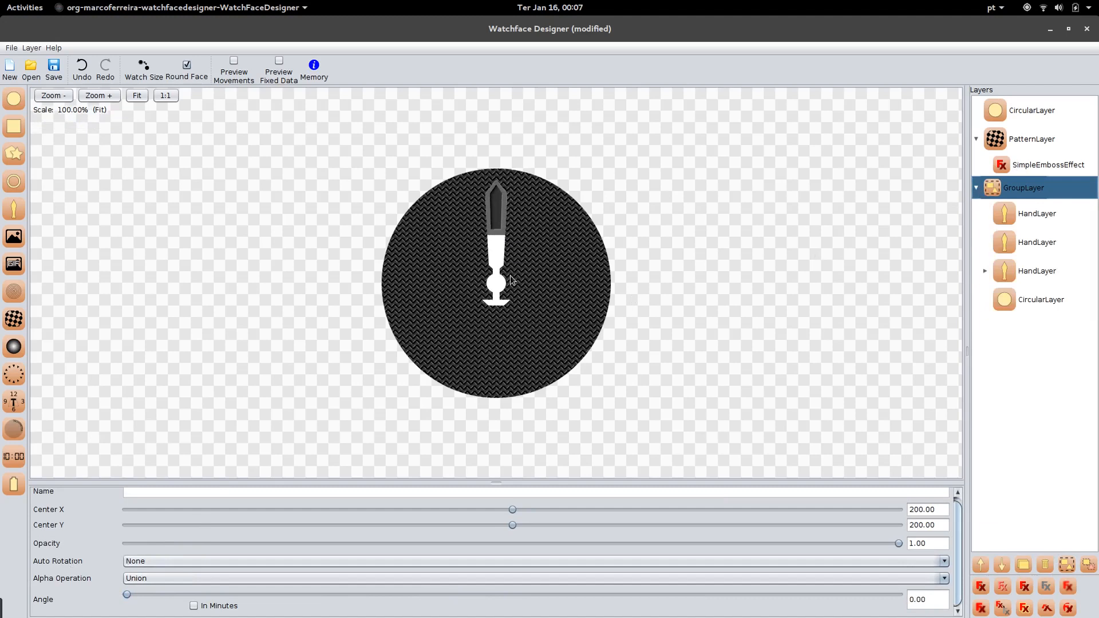
pyautogui.click(1022, 218)
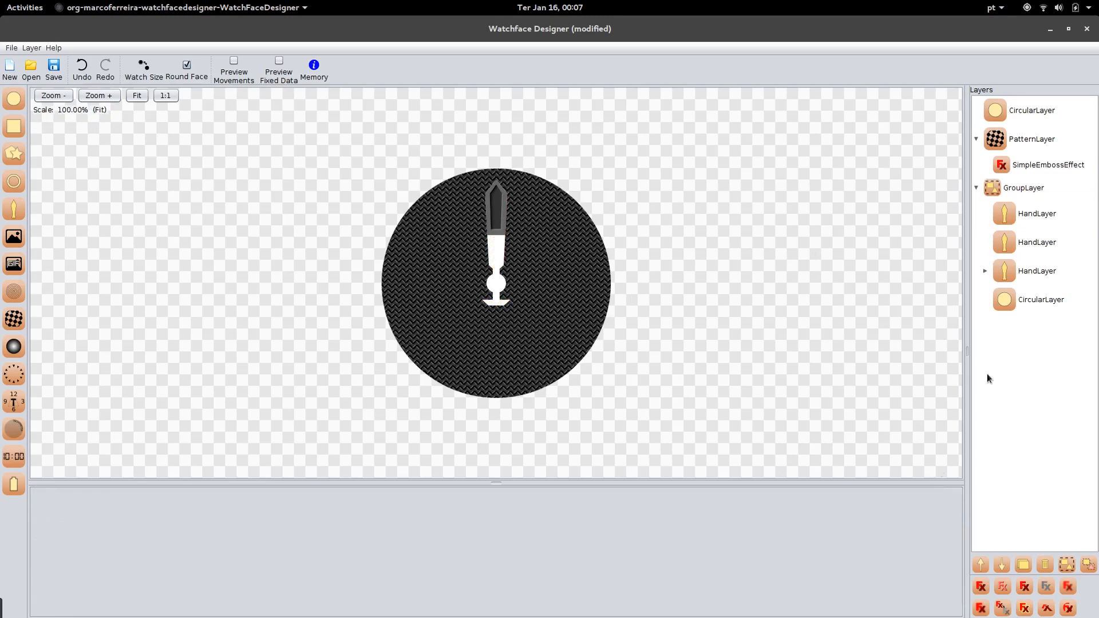
pyautogui.click(1019, 219)
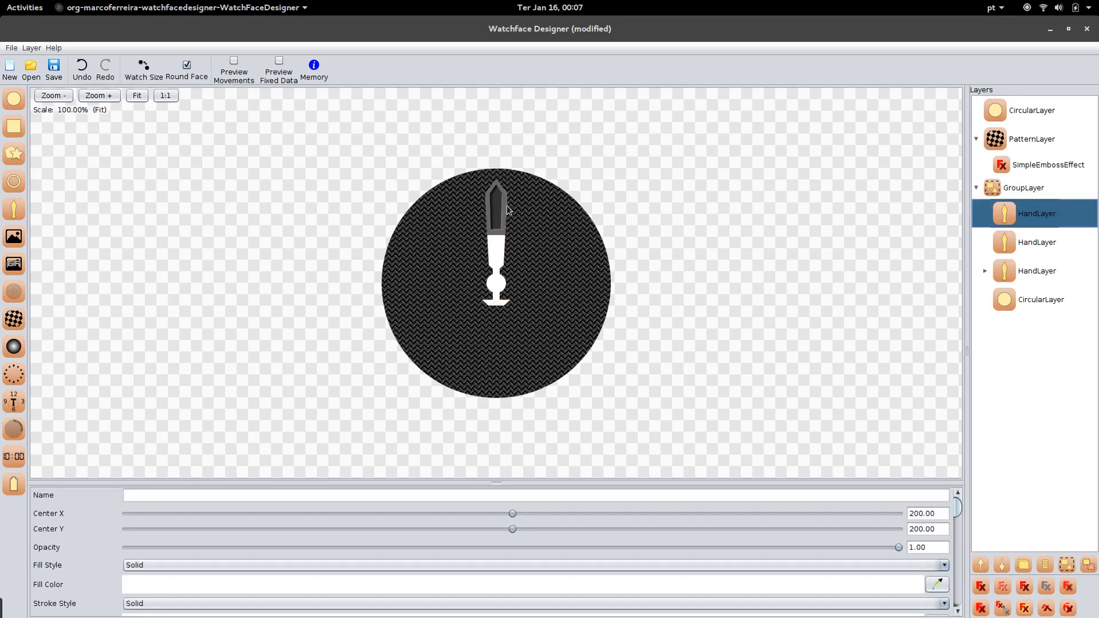
pyautogui.moveTo(958, 507); pyautogui.dragTo(948, 542)
pyautogui.scroll(-3, 949, 542)
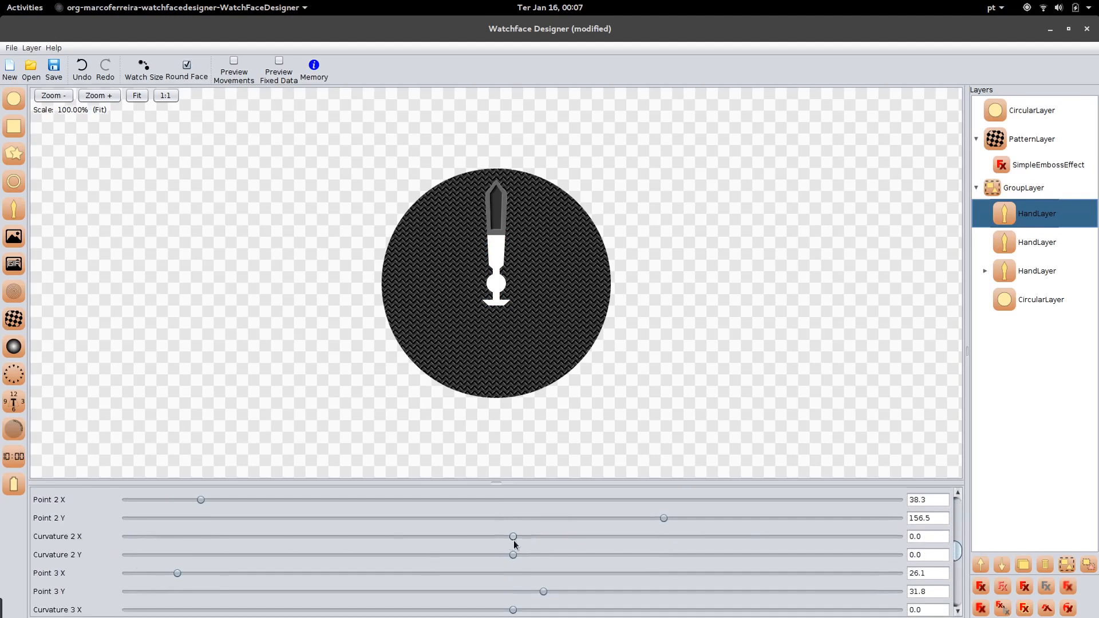
pyautogui.moveTo(516, 541); pyautogui.dragTo(494, 536)
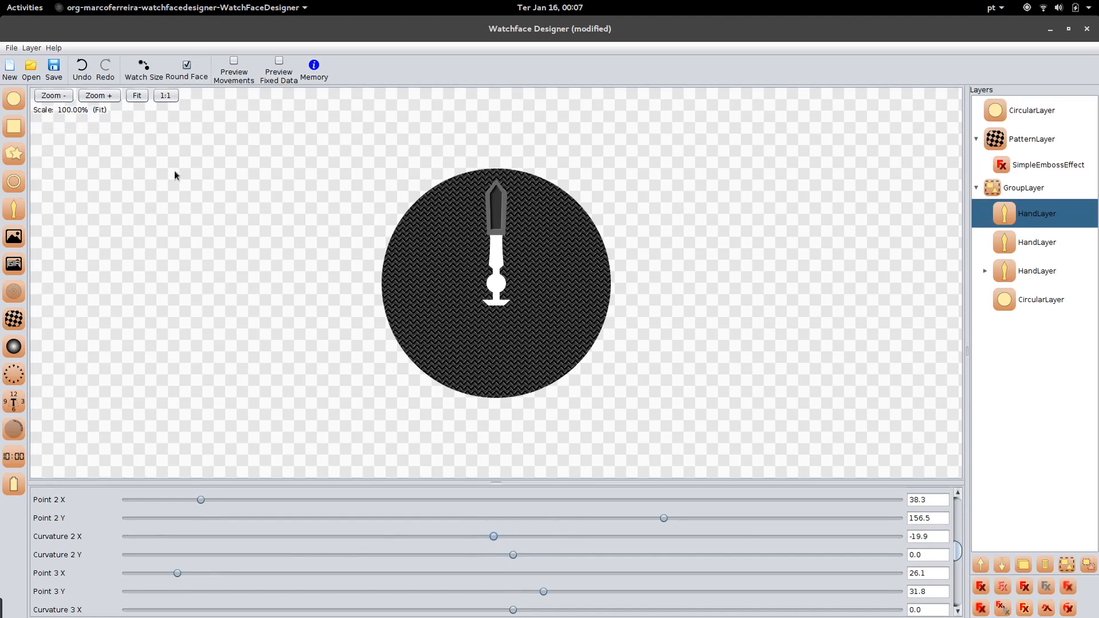
# Curve the sides of the gray blade with a negative Curvature 2 X and narrow its base by reducing Point 3 X.
pyautogui.click(1013, 243)
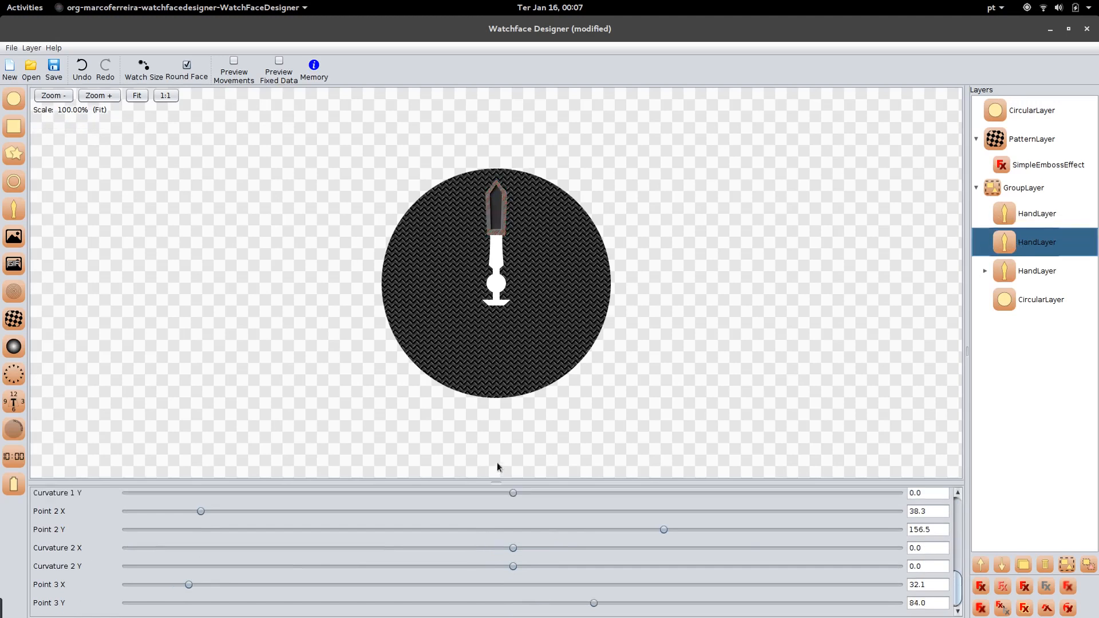
pyautogui.moveTo(514, 551); pyautogui.dragTo(498, 550)
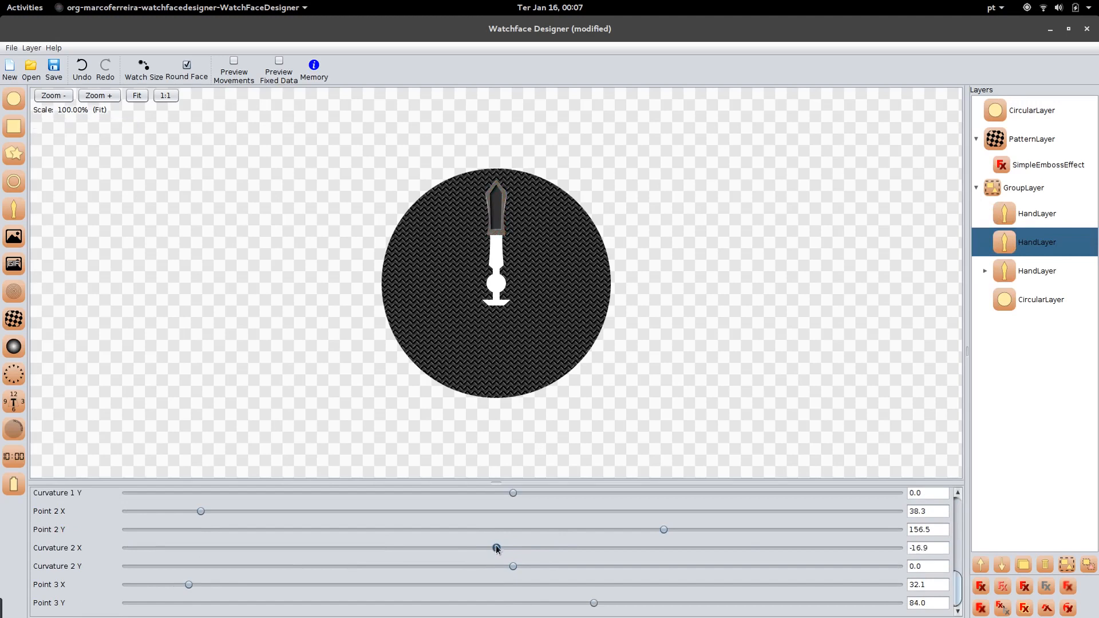
pyautogui.moveTo(188, 585); pyautogui.dragTo(168, 584)
pyautogui.moveTo(492, 547)
pyautogui.mouseDown()
pyautogui.moveTo(461, 545)
pyautogui.moveTo(496, 548)
pyautogui.mouseUp()
pyautogui.moveTo(500, 547)
pyautogui.mouseDown()
pyautogui.moveTo(489, 548)
pyautogui.moveTo(537, 565)
pyautogui.moveTo(489, 561)
pyautogui.mouseUp()
# Reshape the dark gray inset with Point 3 X 10.4, Point 2 Y about 155.9, Curvature 2 X about -6.2 and Curvature 2 Y about -16.9.
pyautogui.click(1019, 275)
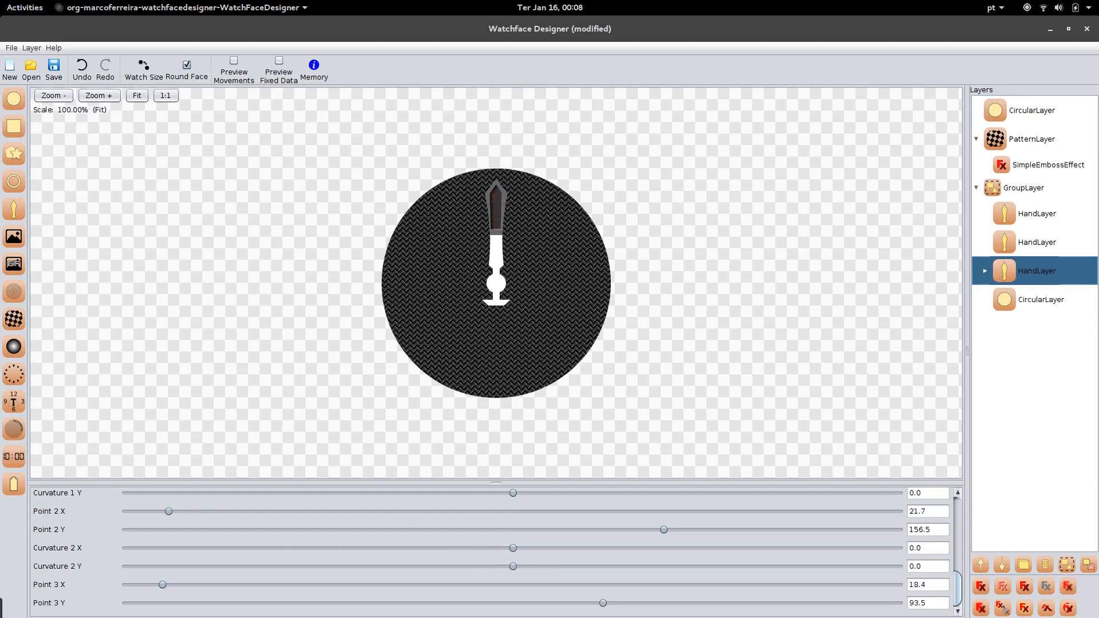
pyautogui.moveTo(163, 584); pyautogui.dragTo(148, 581)
pyautogui.click(519, 539)
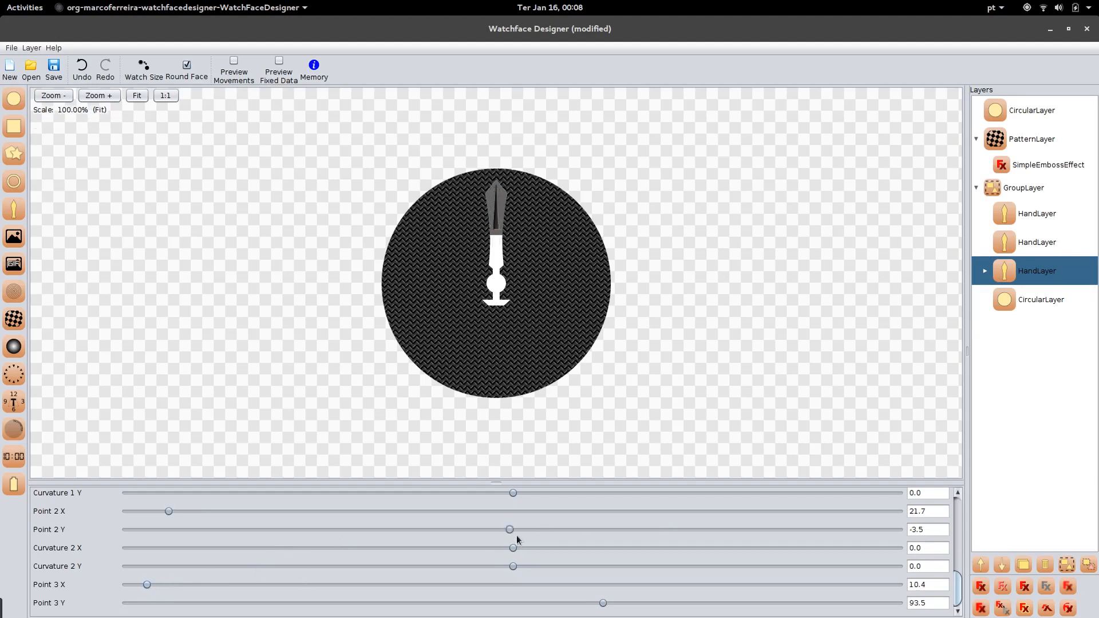
pyautogui.moveTo(510, 528)
pyautogui.mouseDown()
pyautogui.moveTo(559, 531)
pyautogui.moveTo(417, 518)
pyautogui.moveTo(517, 524)
pyautogui.mouseUp()
pyautogui.moveTo(511, 531); pyautogui.dragTo(658, 532)
pyautogui.moveTo(515, 549); pyautogui.dragTo(498, 566)
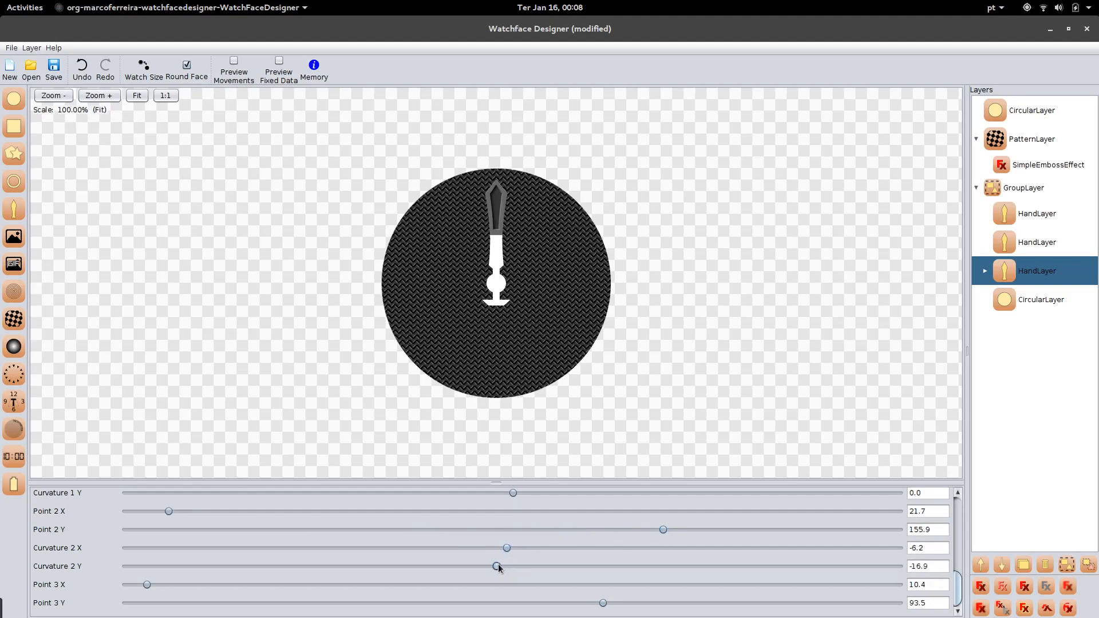